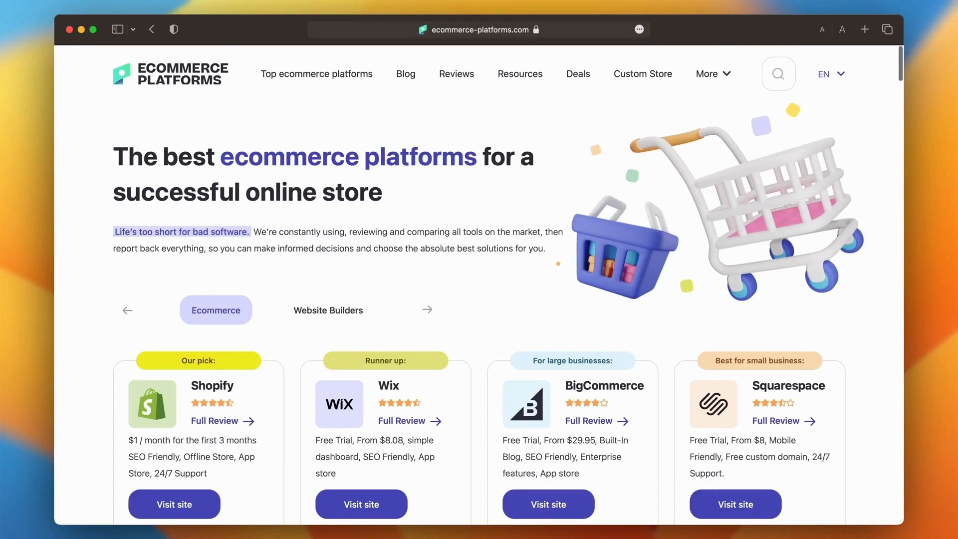
- Look through the ecommerce platform comparison page and the Squarespace home page, including its website category examples
scroll(479, 285, down, 8)
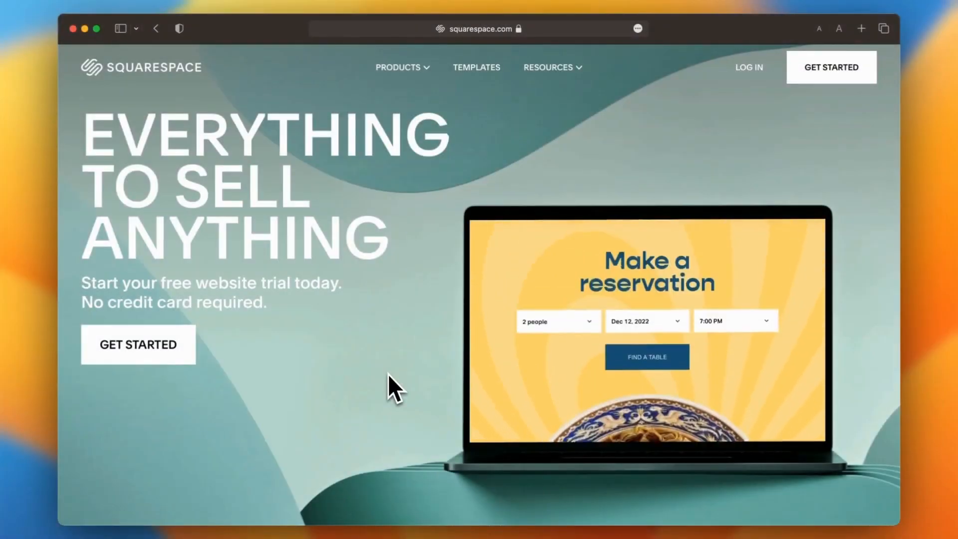
scroll(388, 374, down, 1)
scroll(388, 373, down, 15)
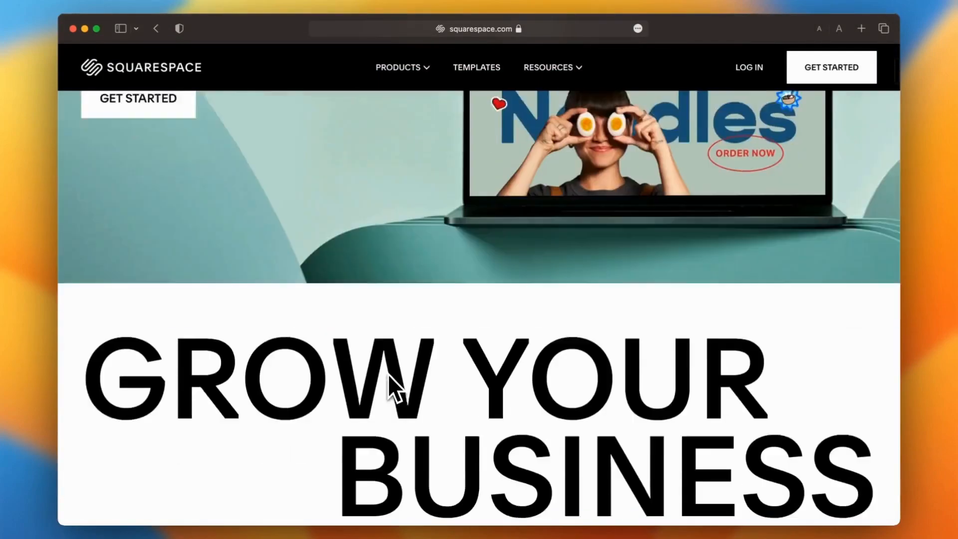
scroll(388, 374, down, 10)
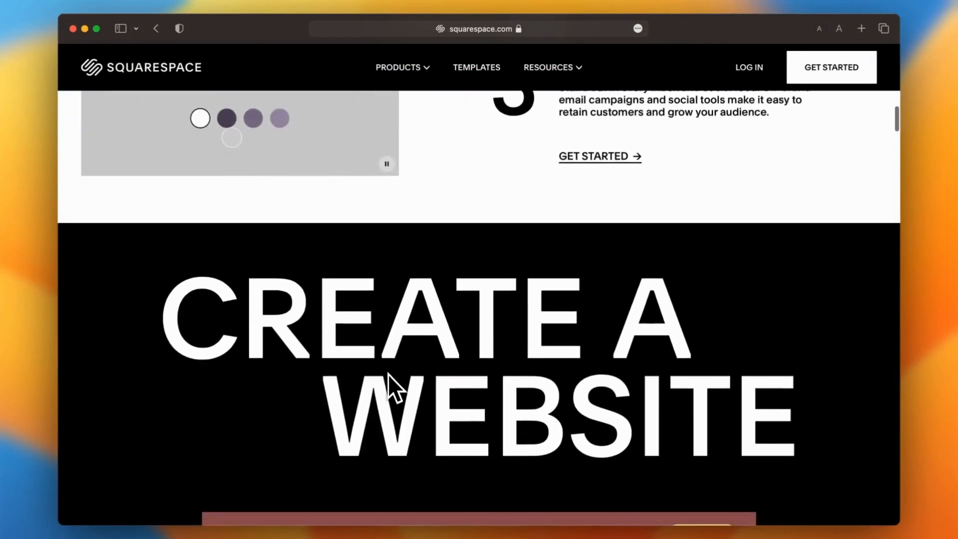
scroll(388, 373, down, 15)
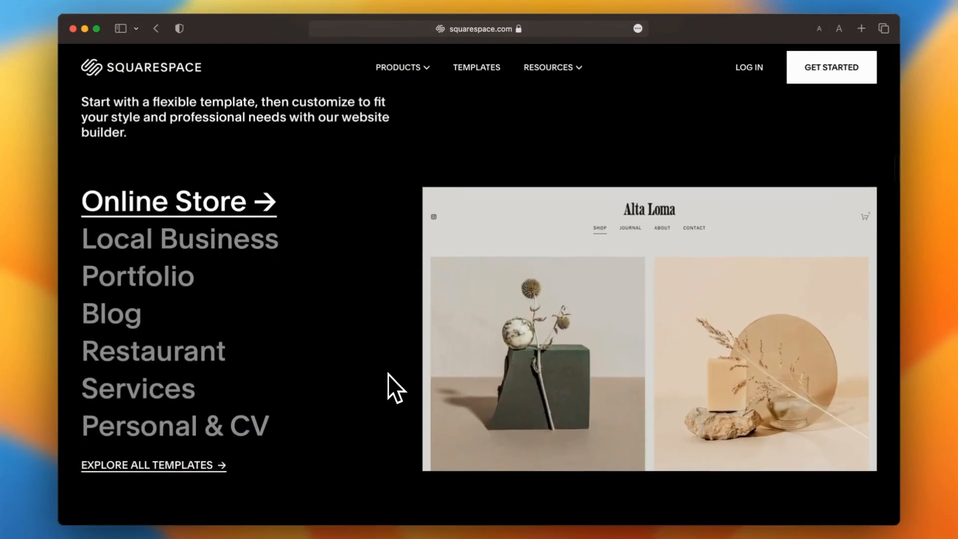
scroll(388, 373, down, 3)
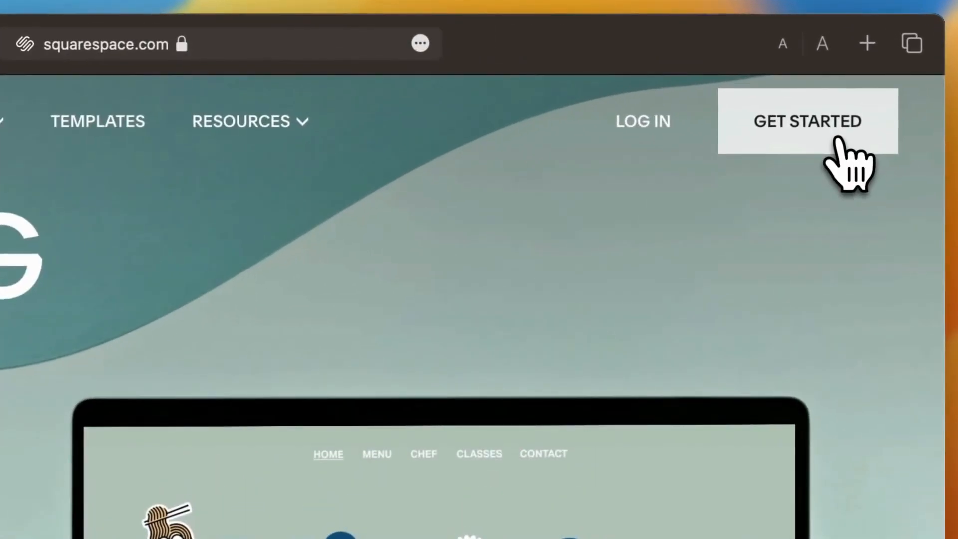
- Get started with a new Squarespace site and set its topic to Fashion
click(838, 140)
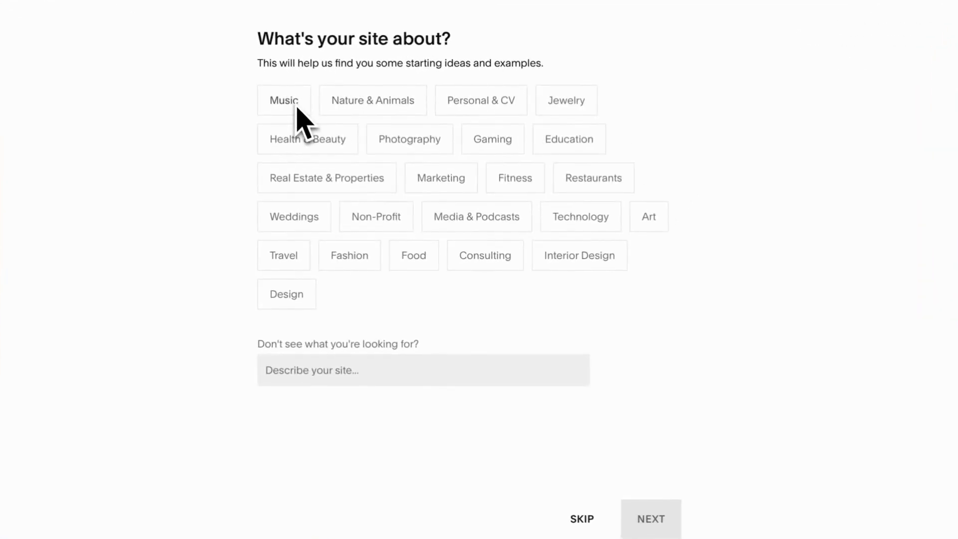
click(359, 269)
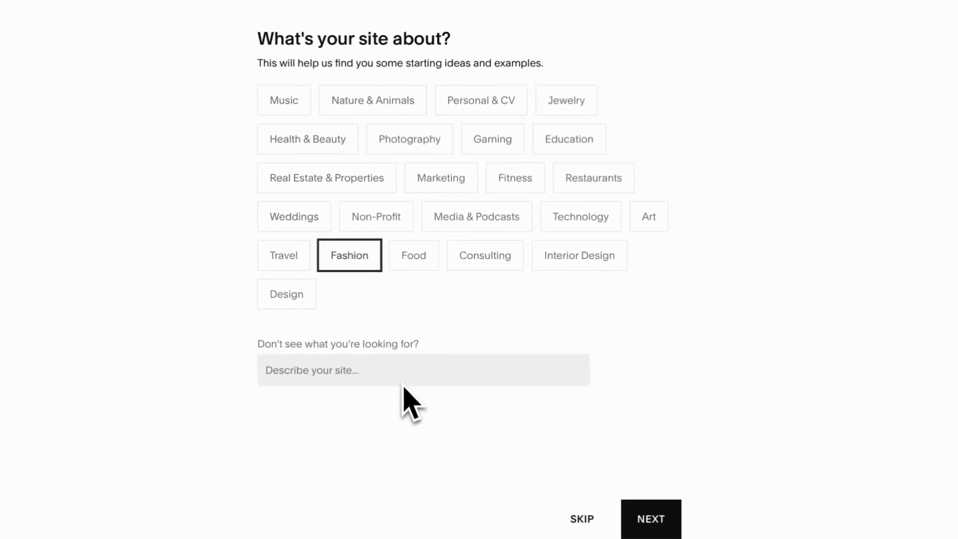
click(651, 519)
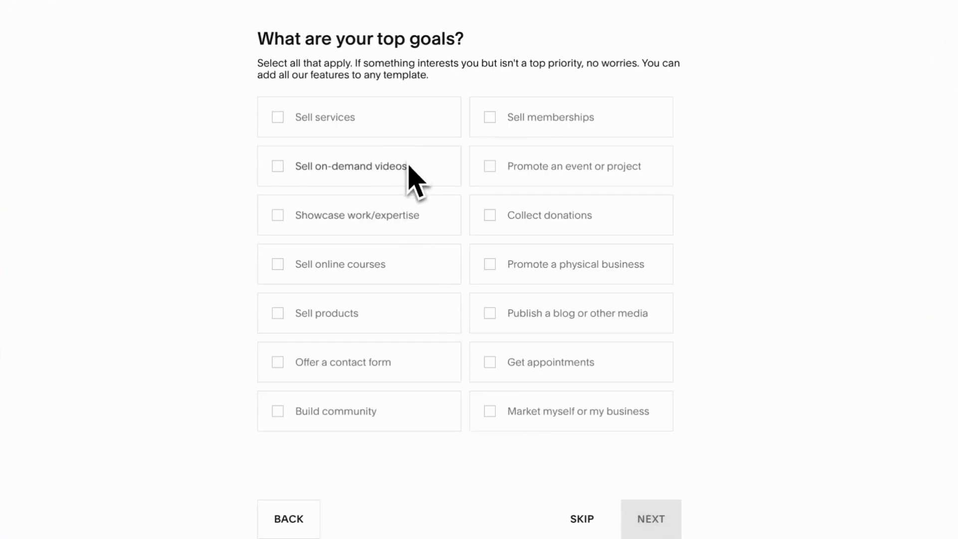
- Choose the goals Sell memberships, Promote a physical business, Sell products and Build community, and set the stage to Replace my site with one from Squarespace
click(524, 120)
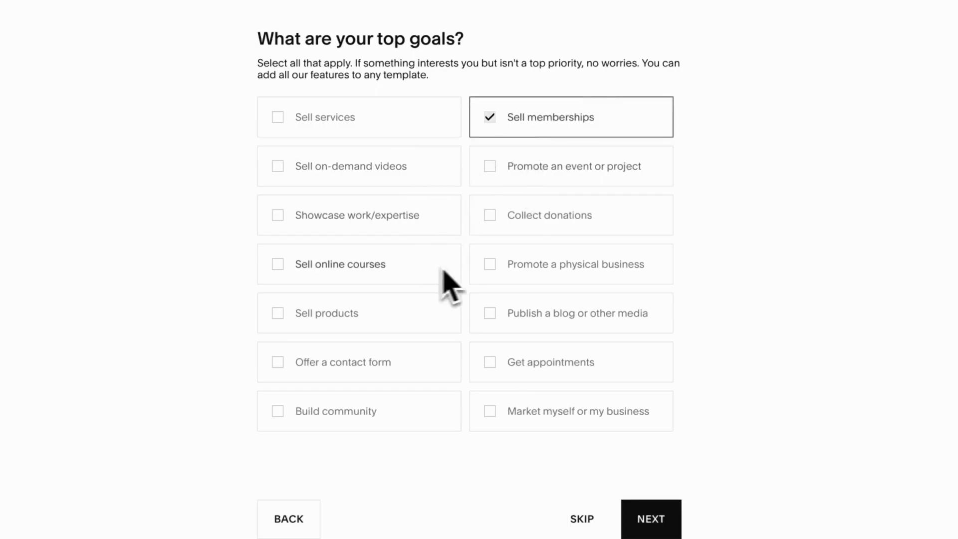
click(520, 270)
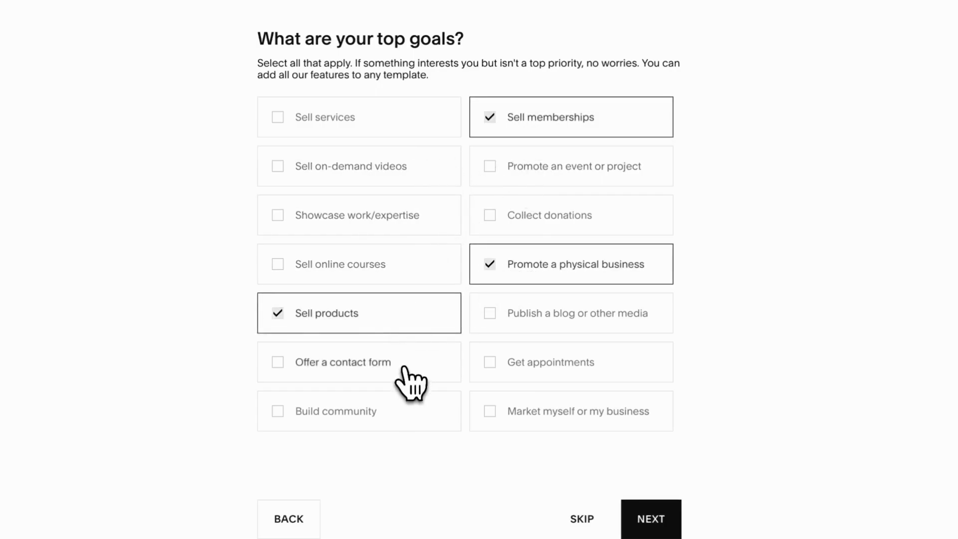
click(406, 416)
click(648, 519)
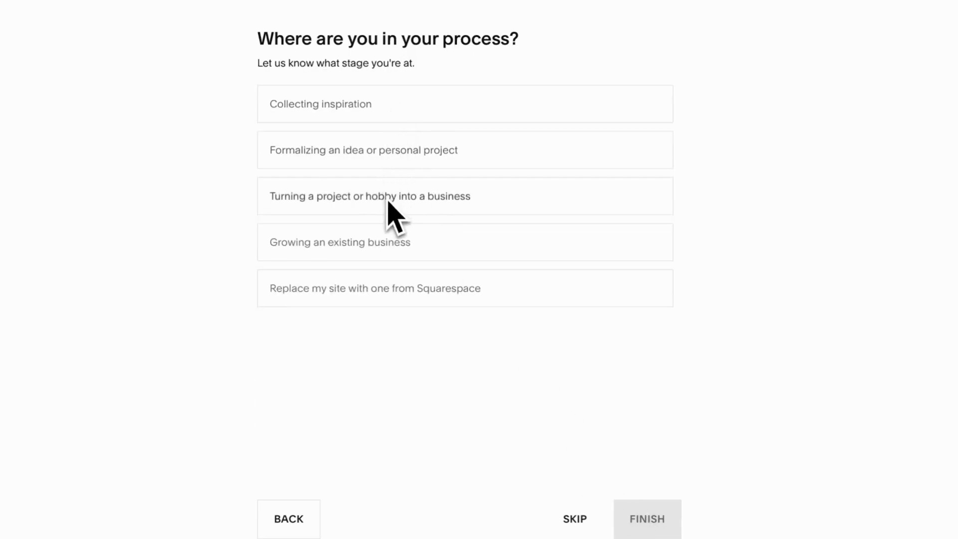
click(468, 301)
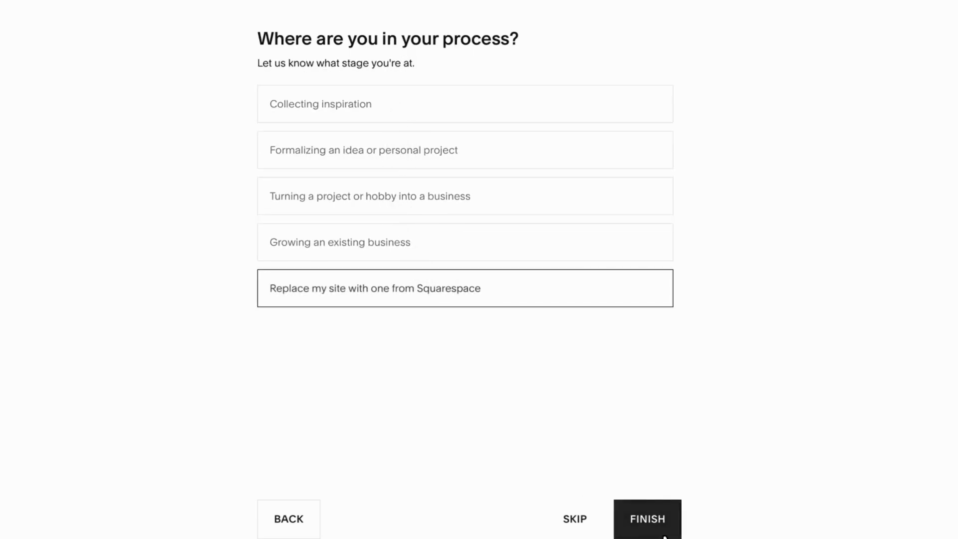
click(647, 519)
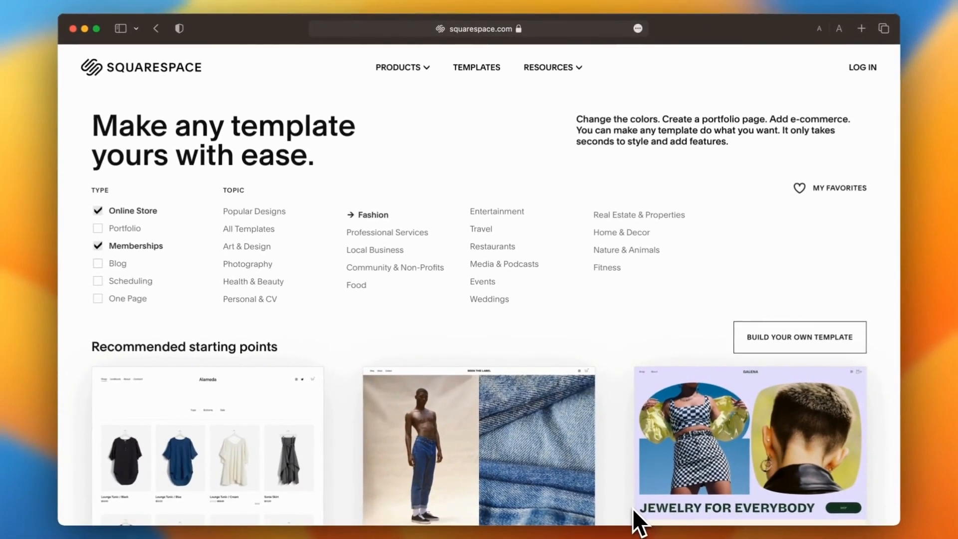
- Start a site with the Altaloma template from the recommended designs and show more account creation options
scroll(633, 508, down, 10)
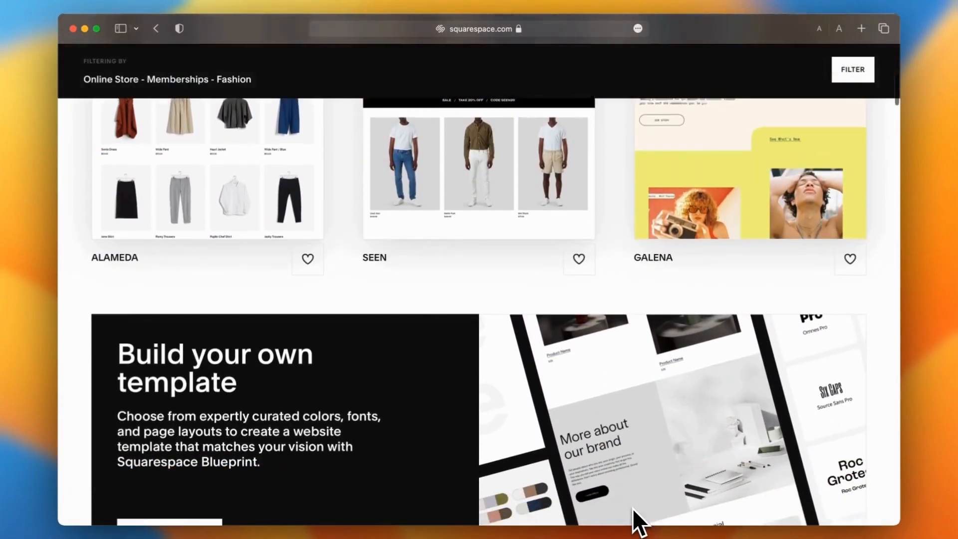
scroll(632, 508, down, 15)
scroll(633, 508, down, 15)
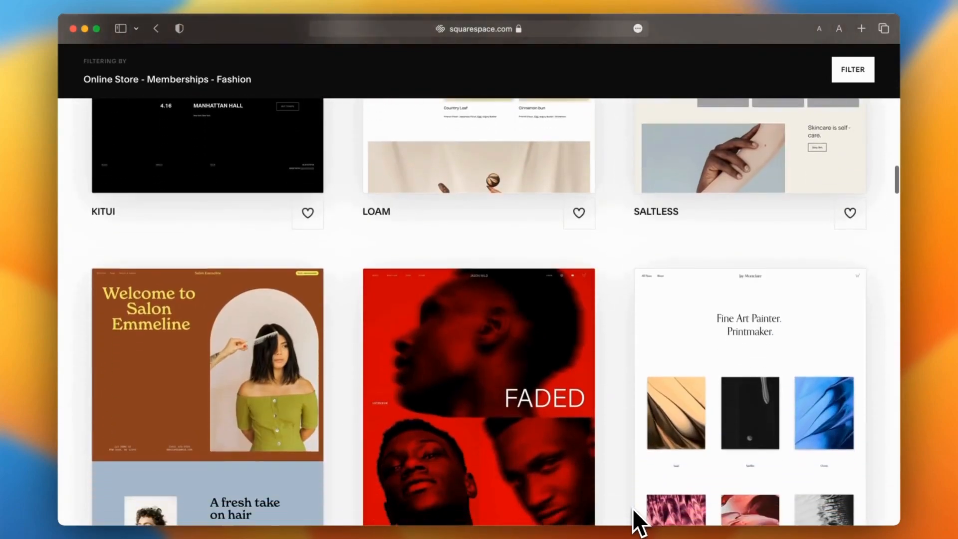
scroll(633, 508, down, 15)
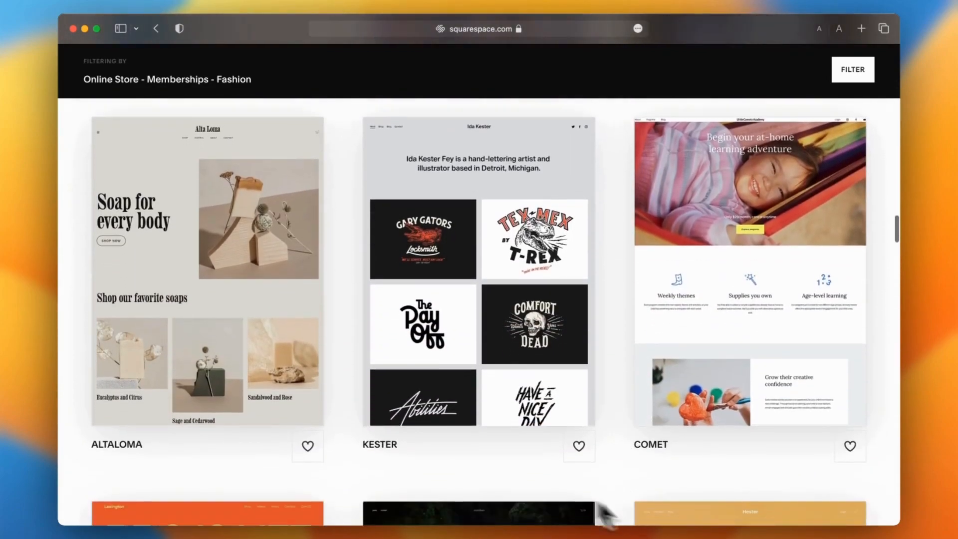
mouse_move(250, 359)
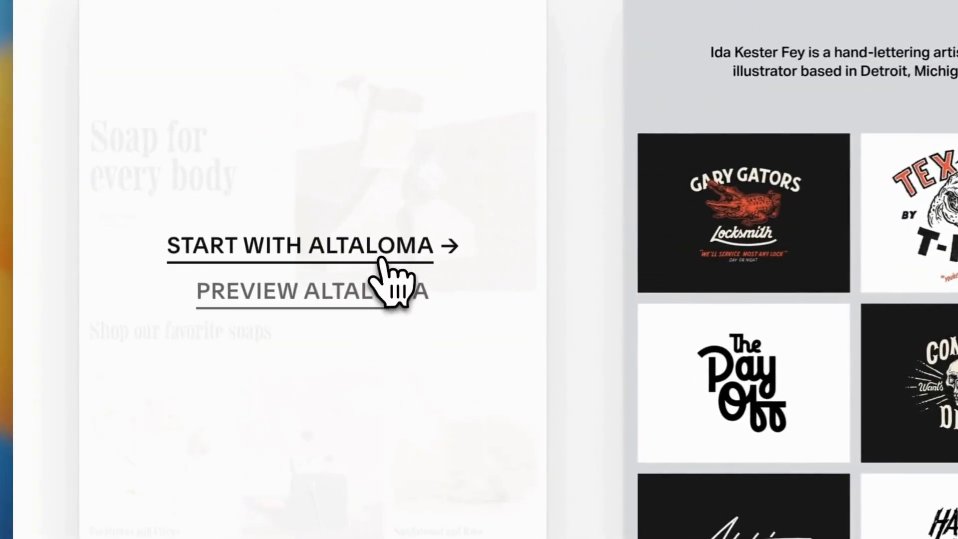
click(380, 259)
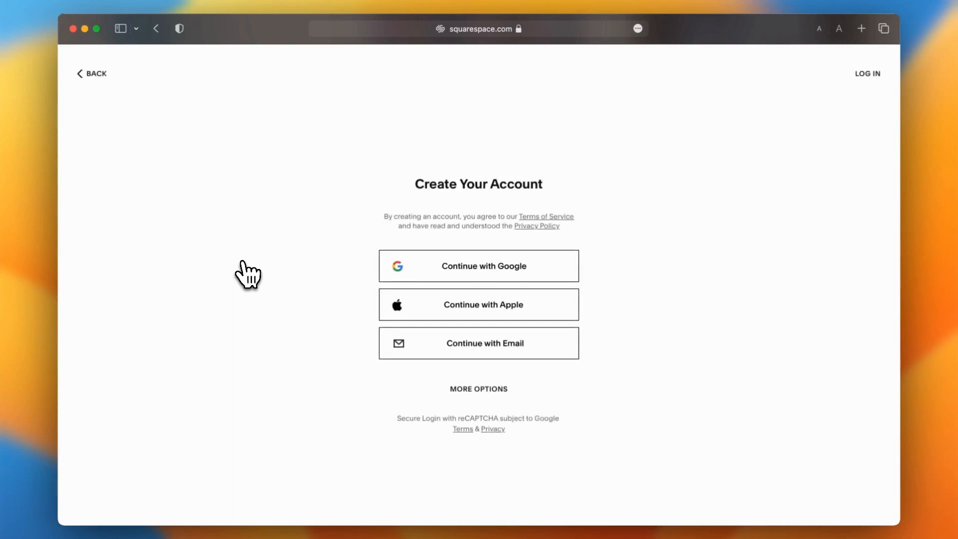
click(488, 397)
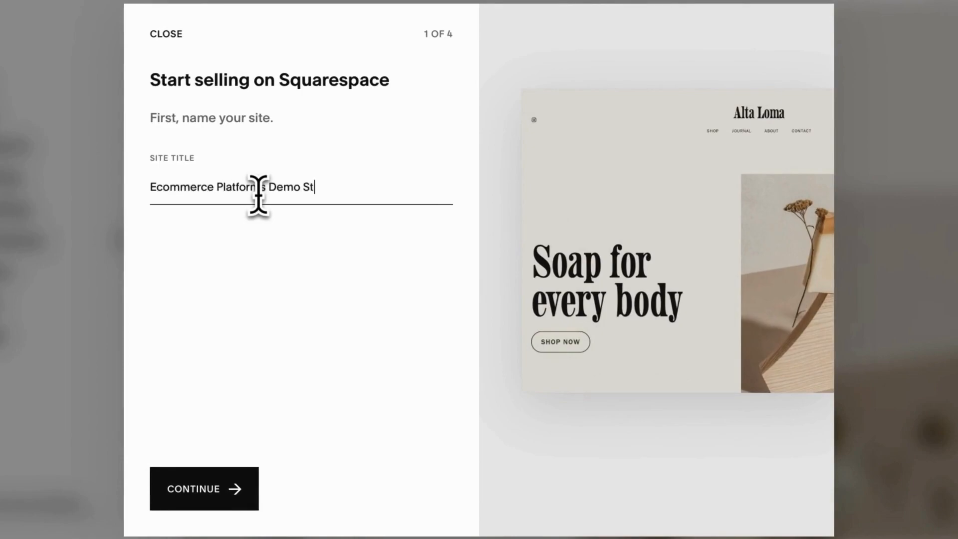
- Name the site "Ecommerce Platforms Demo Store" and complete the remaining introduction pages about selling
click(204, 489)
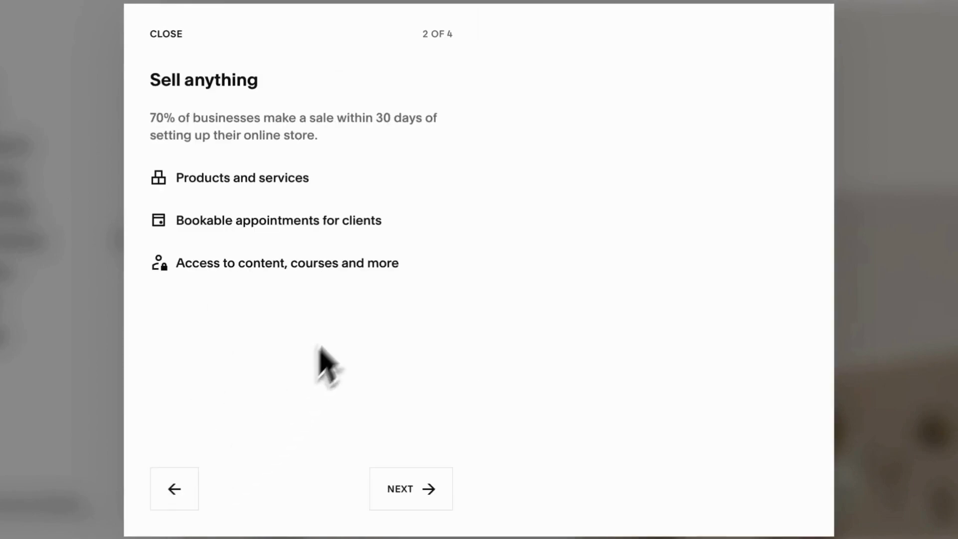
click(403, 484)
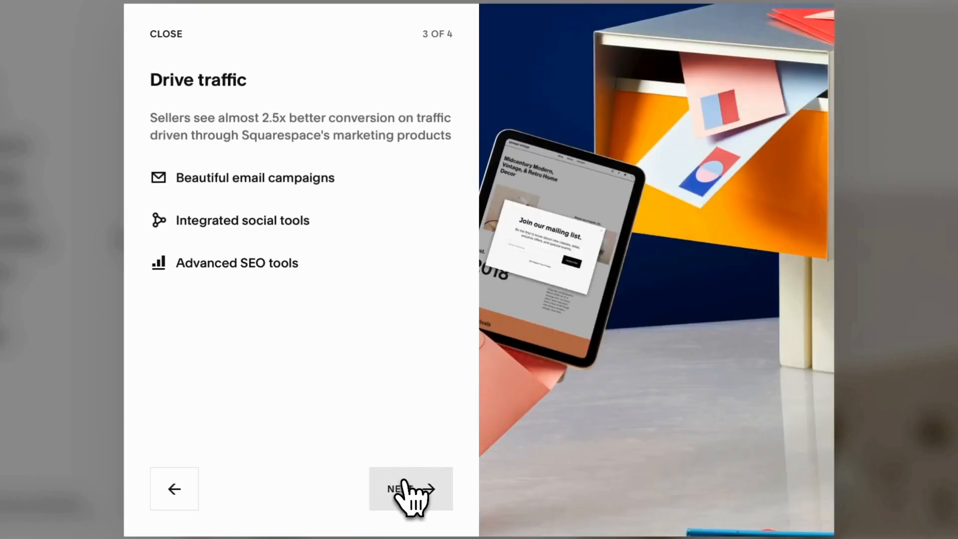
click(407, 488)
click(406, 489)
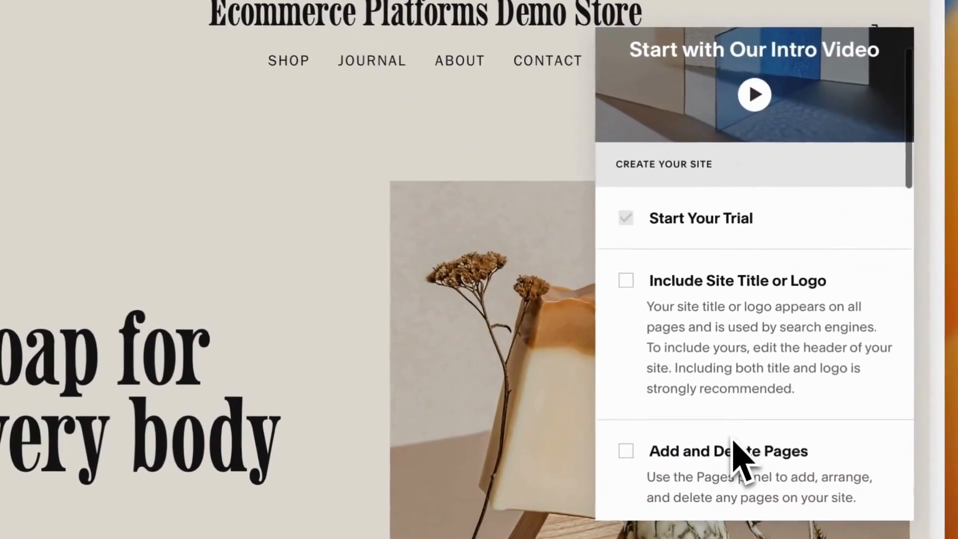
- Open the Commerce section and complete its store survey with TikTok, "I'm not currently selling" and Physical products
scroll(769, 394, down, 5)
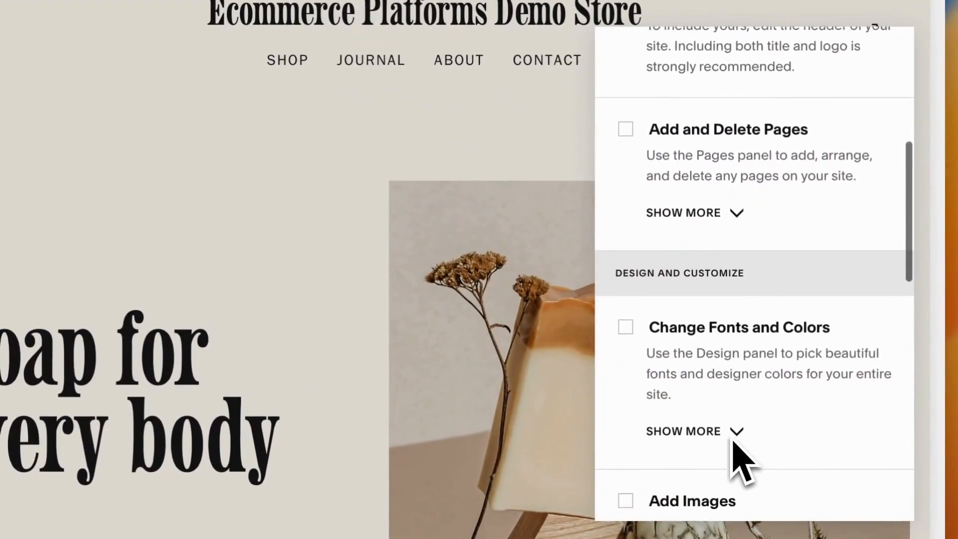
scroll(733, 441, down, 12)
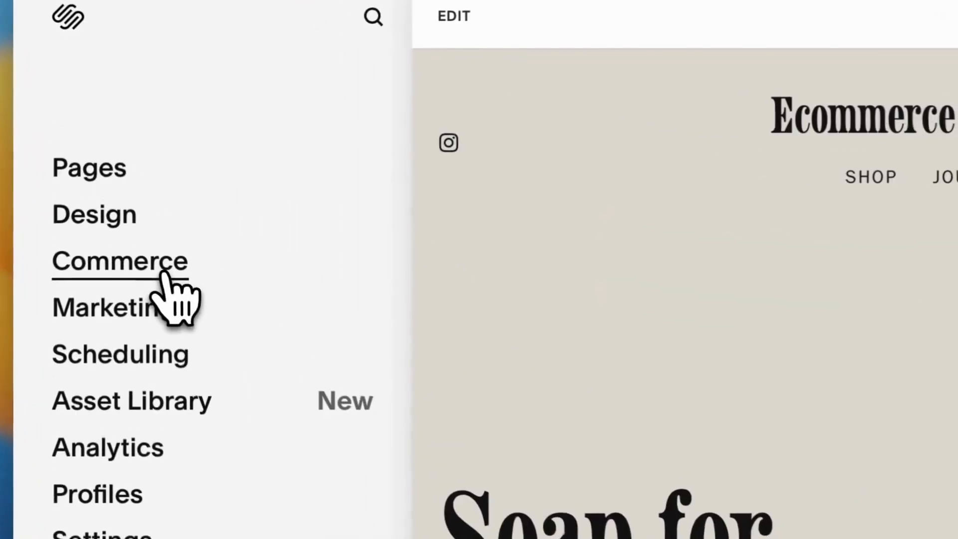
click(132, 196)
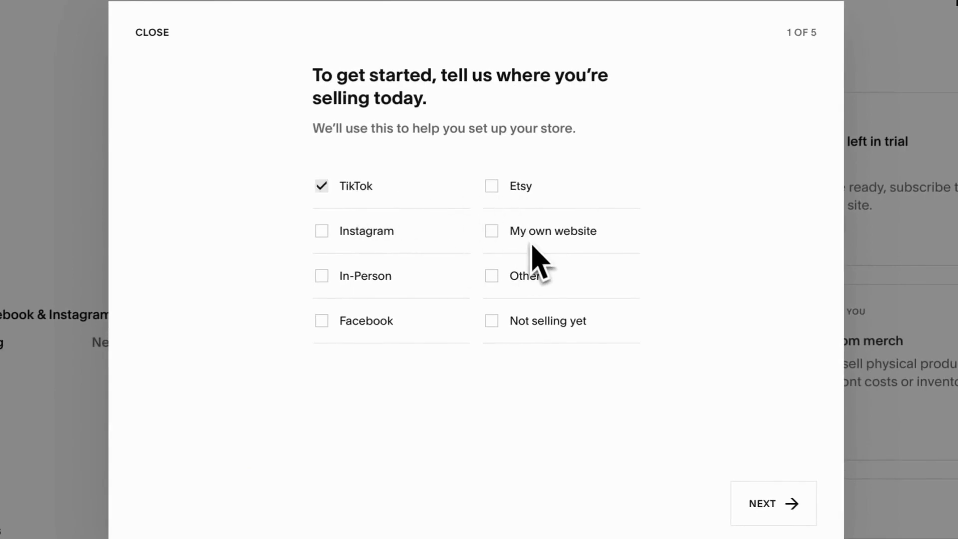
click(785, 504)
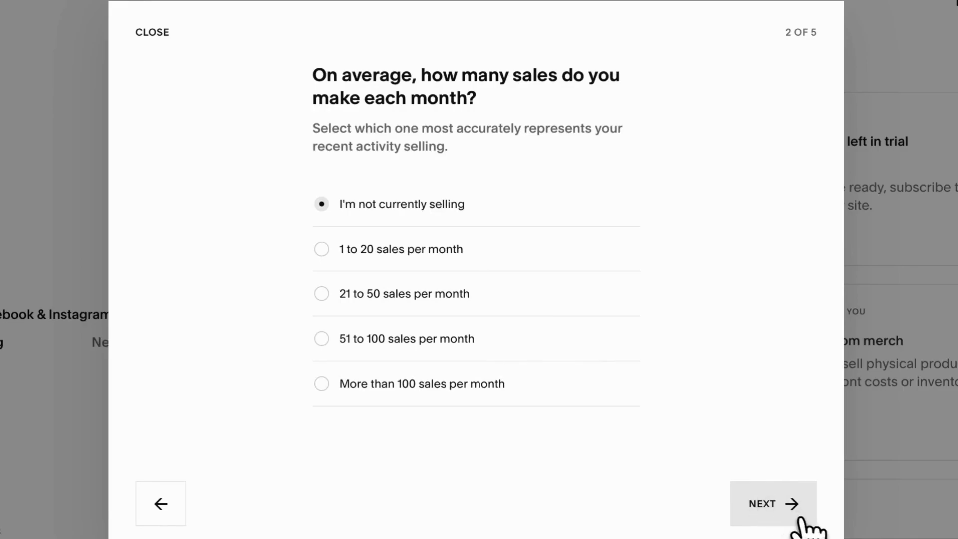
click(795, 505)
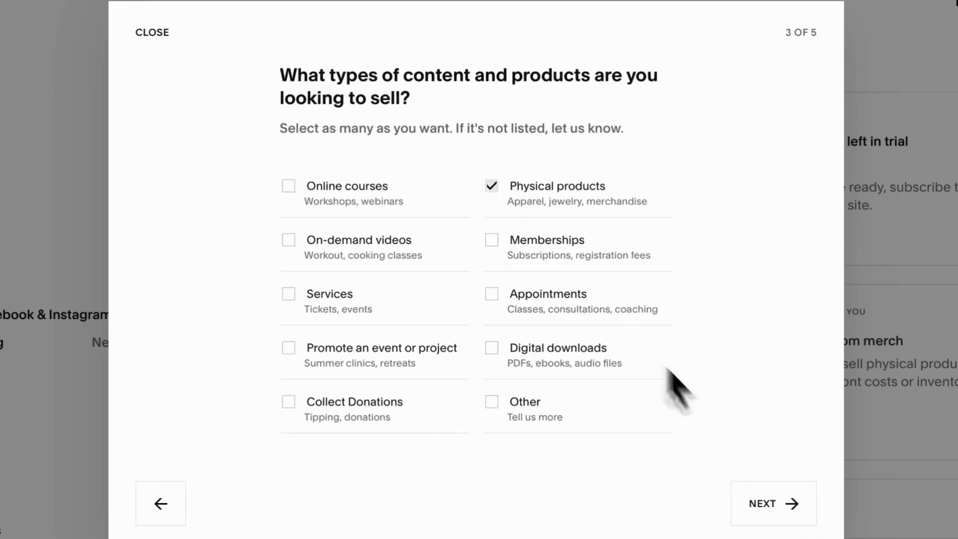
click(766, 503)
click(346, 234)
click(773, 504)
- Create a physical product named "Workout Vest" from the store setup list and paste in its 16 lbs weighted vest description
scroll(620, 107, down, 5)
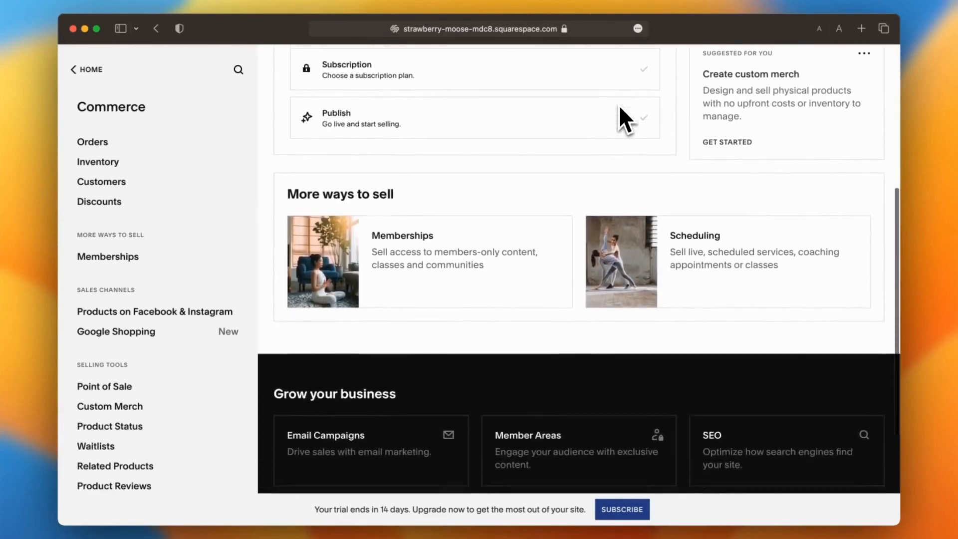
scroll(620, 106, down, 3)
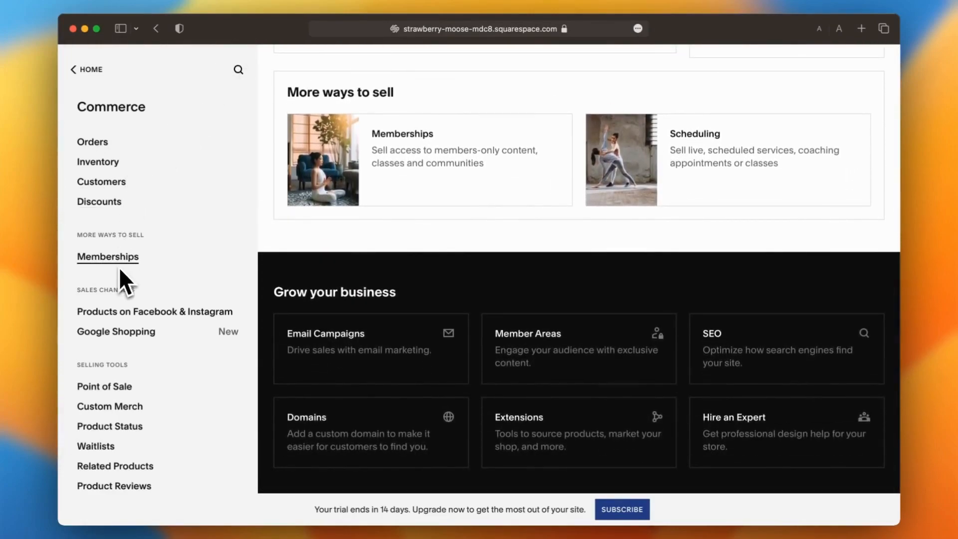
scroll(355, 271, up, 10)
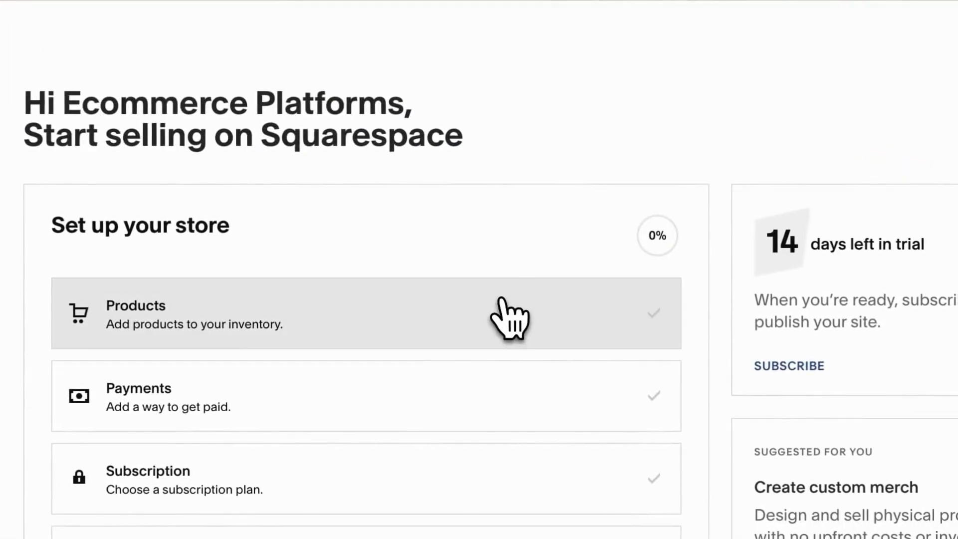
click(556, 224)
click(428, 227)
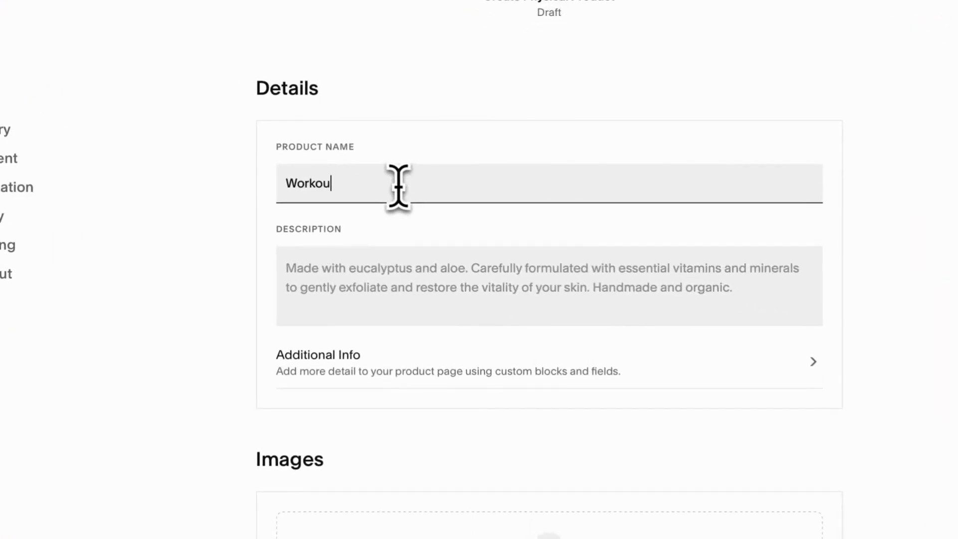
click(375, 262)
key(super+v)
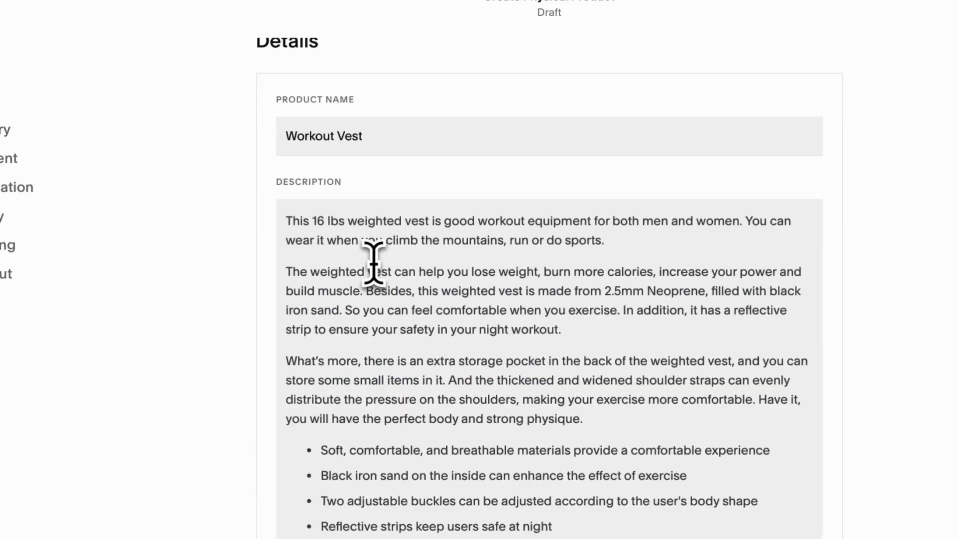
click(420, 189)
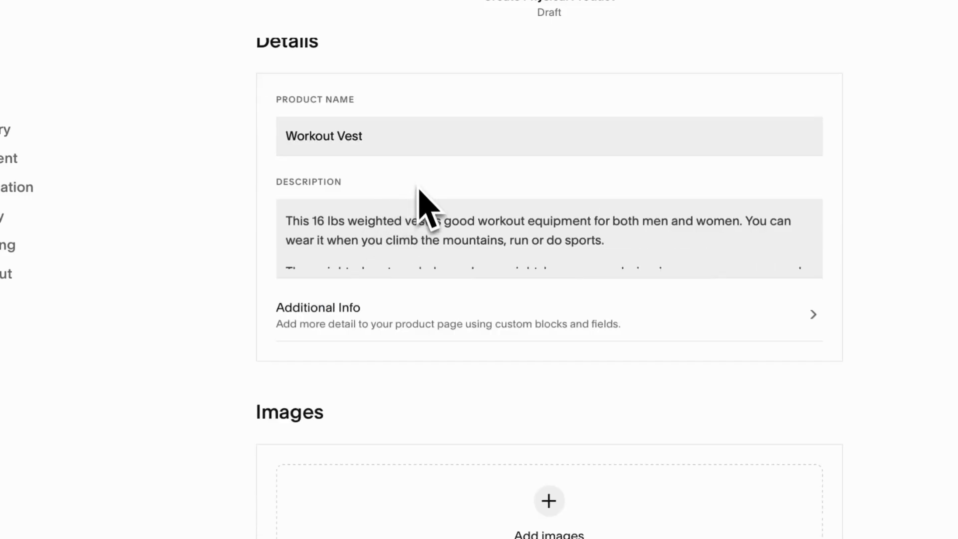
- Add a Newsletter block to the Workout Vest's additional info
click(455, 321)
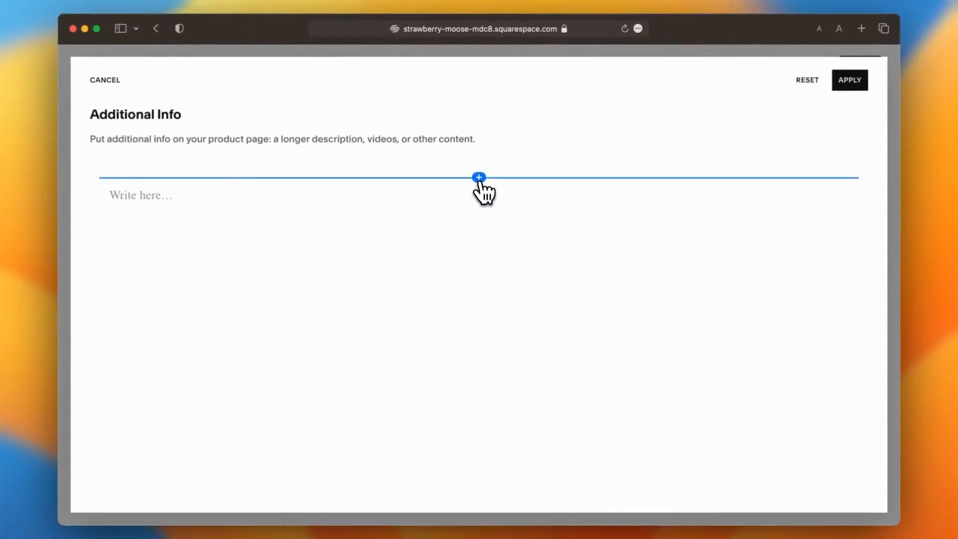
click(479, 179)
scroll(744, 314, down, 10)
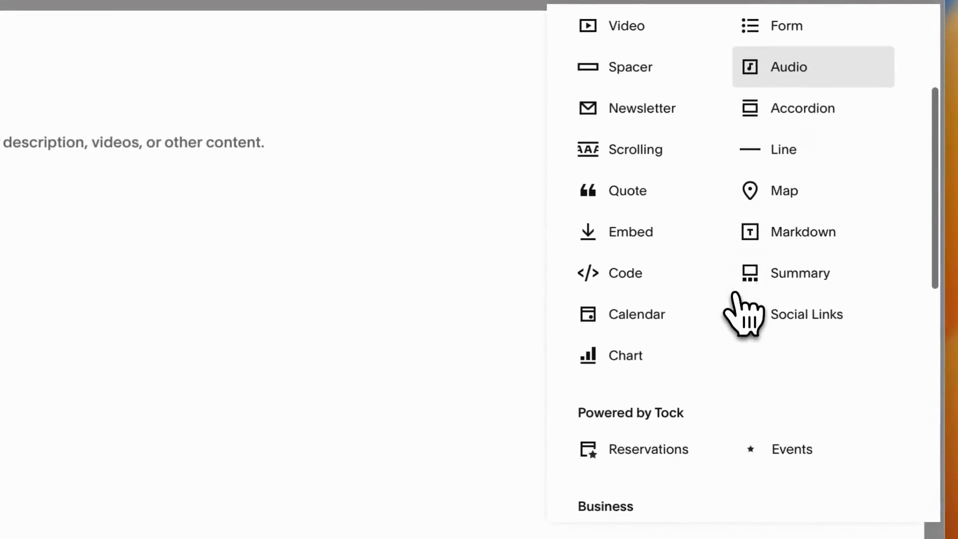
scroll(734, 294, down, 4)
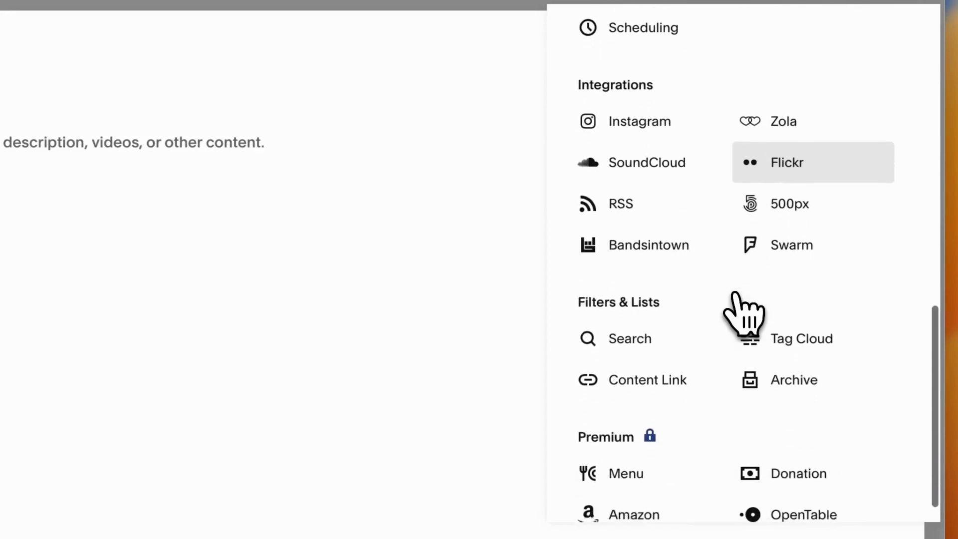
scroll(735, 295, up, 12)
scroll(698, 250, up, 2)
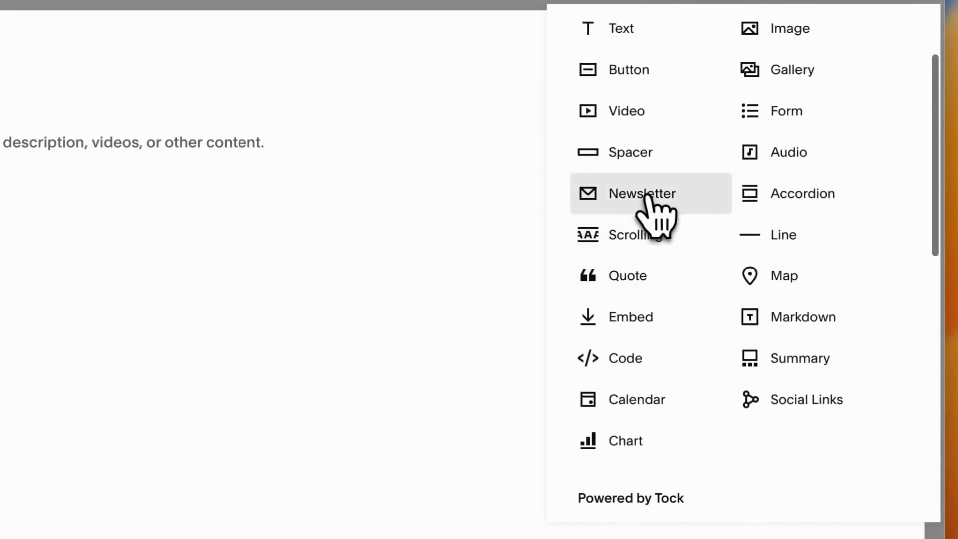
click(646, 197)
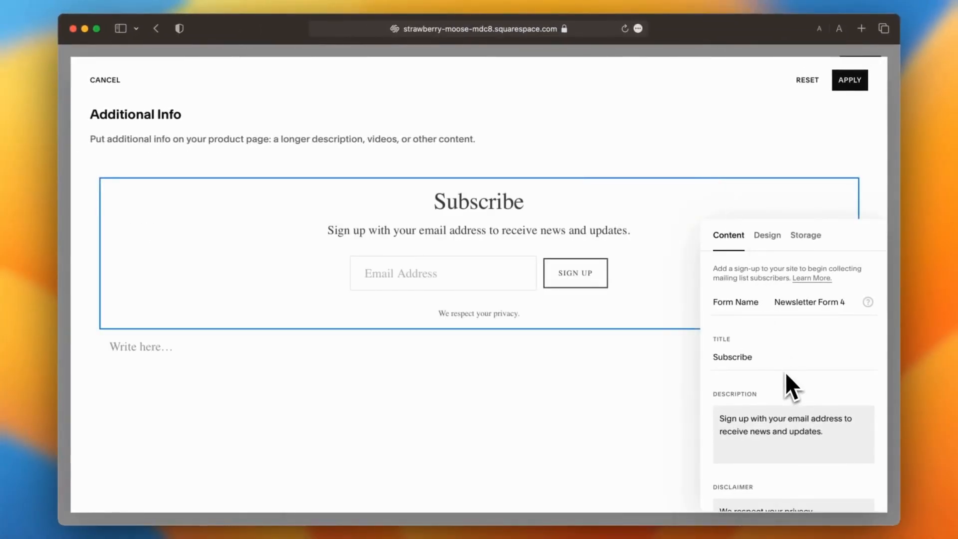
- Check the newsletter block's content, design and storage settings, and apply the additional info to the product
scroll(751, 345, down, 7)
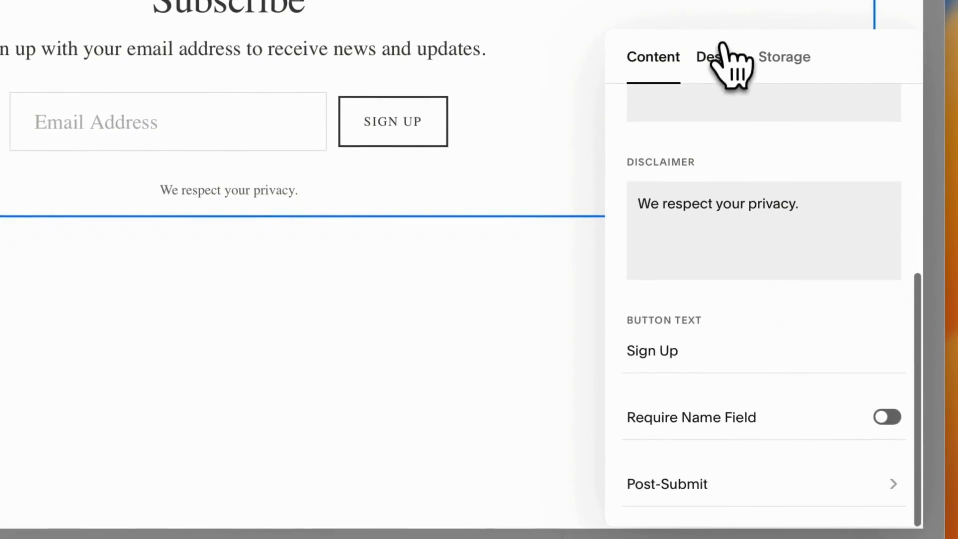
click(722, 57)
click(785, 58)
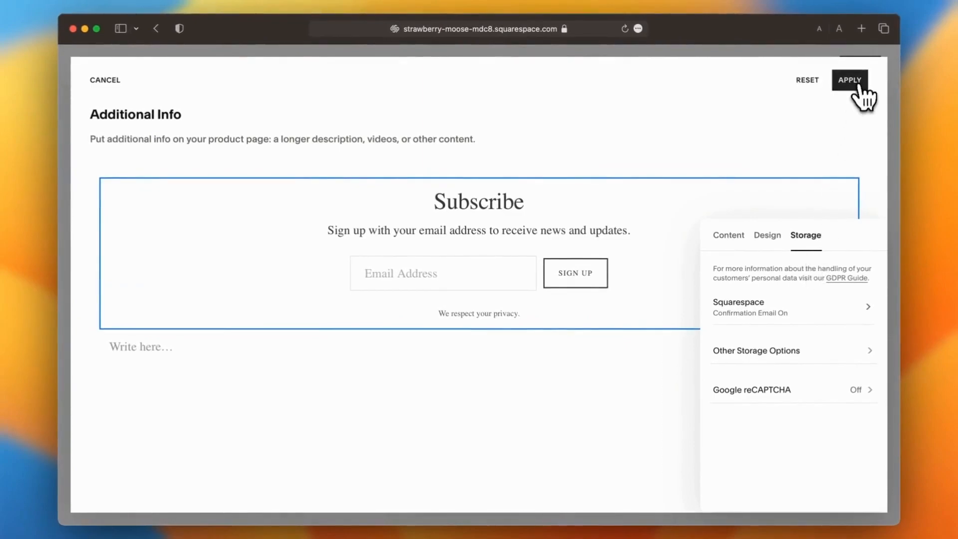
click(854, 83)
- Upload "Workout Vest.jpeg" from the Demo Store folder as the product image
scroll(733, 299, down, 5)
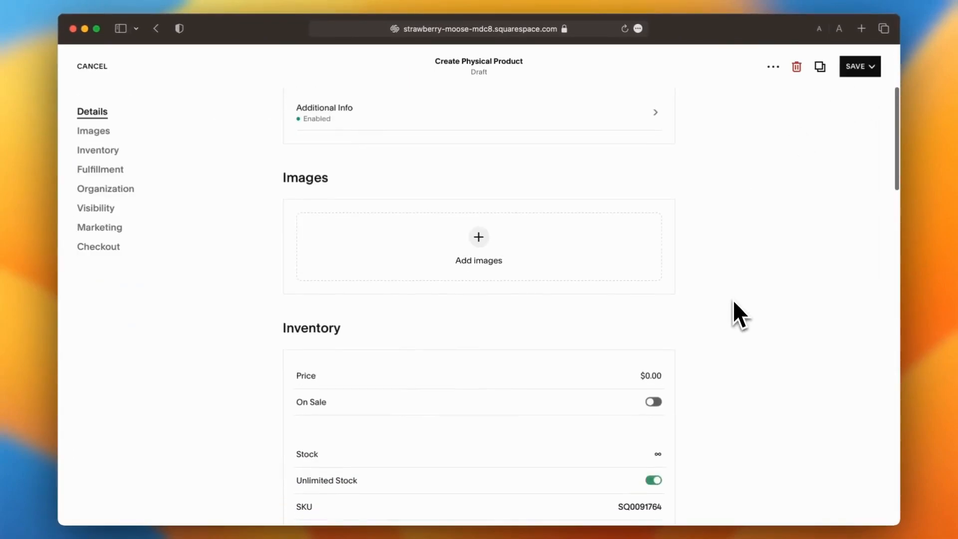
click(488, 260)
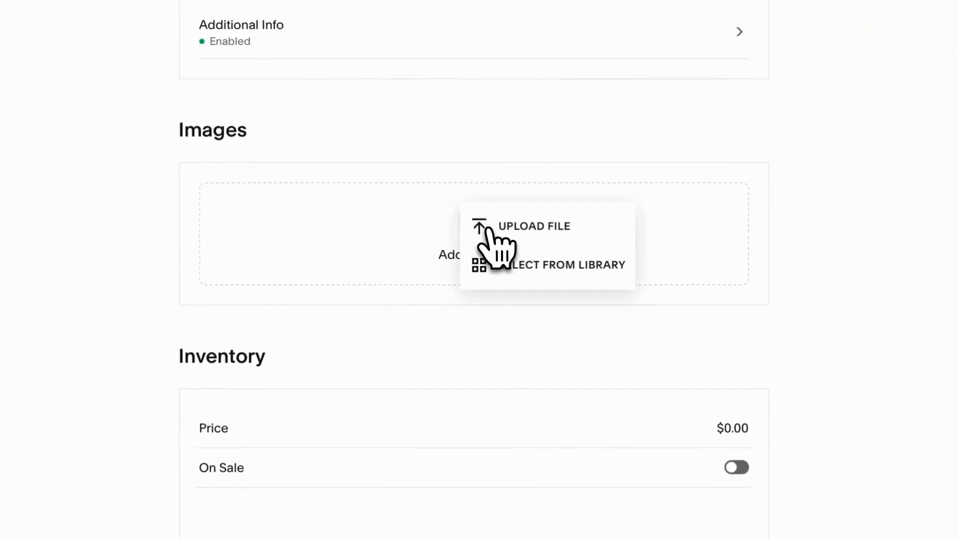
click(515, 226)
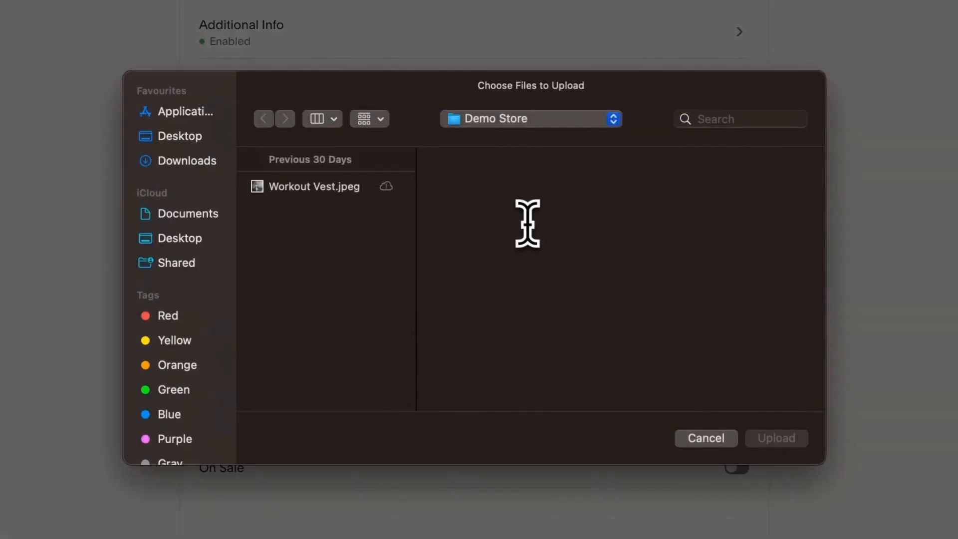
click(320, 186)
click(781, 438)
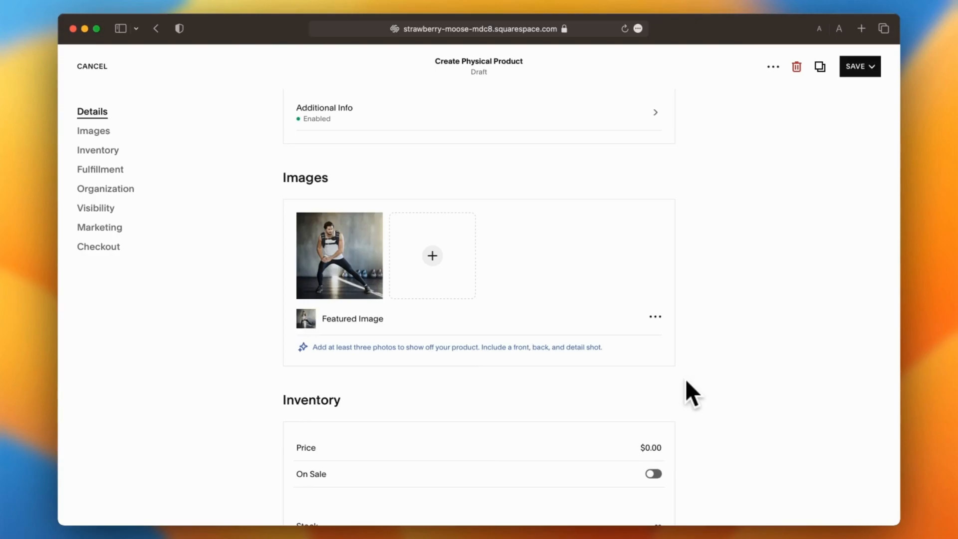
- Set the product's price to $299.00 and put it on sale for $199.00
scroll(686, 381, down, 6)
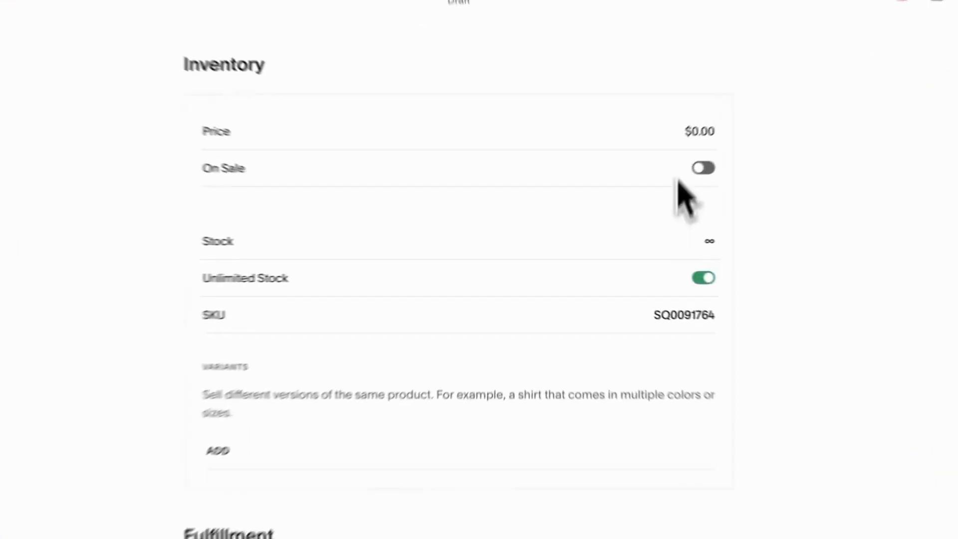
click(689, 134)
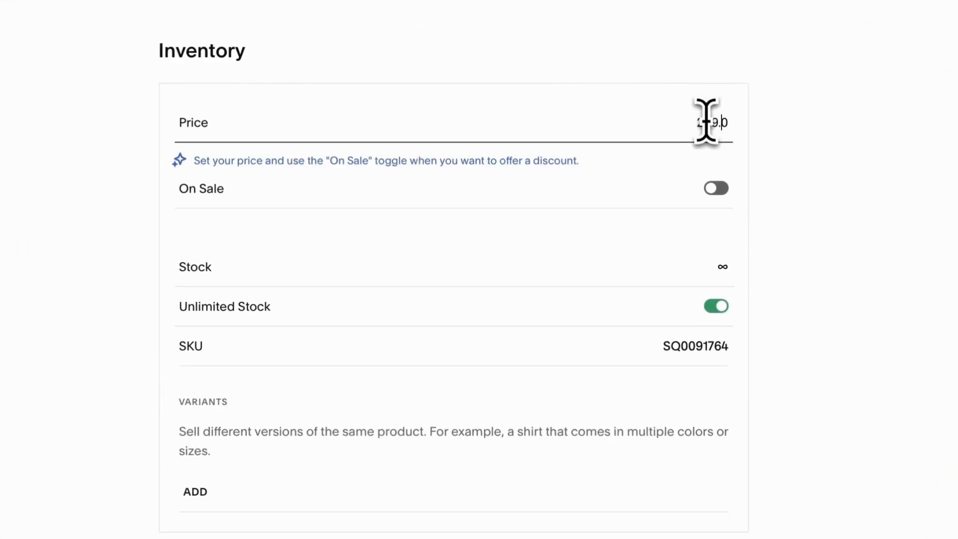
click(722, 191)
click(718, 163)
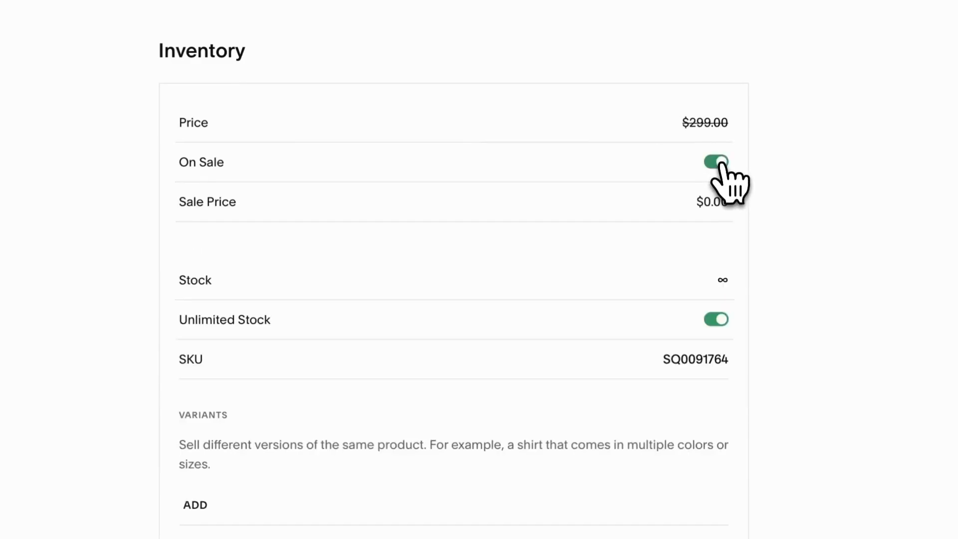
click(716, 201)
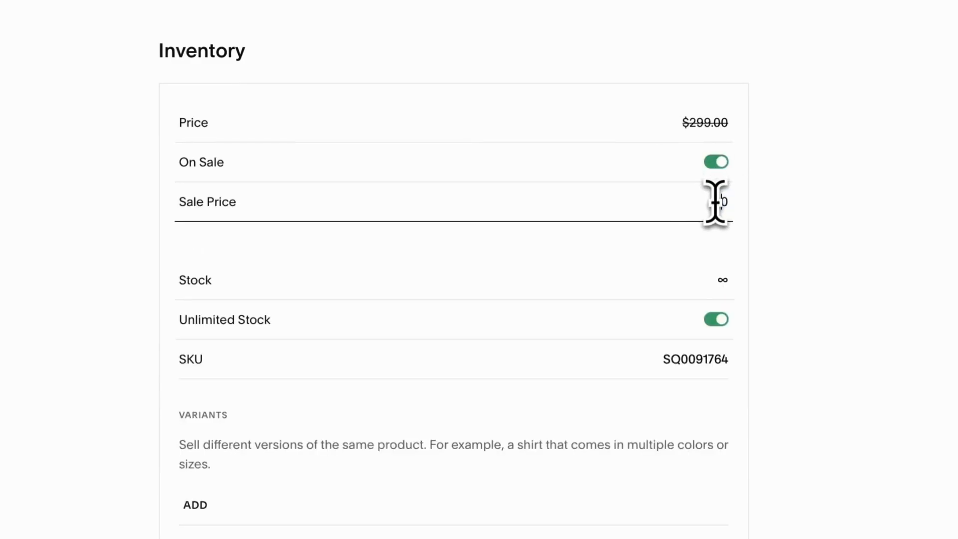
click(730, 264)
- Add a Color option with the variants Black, Red and Blue to the product and save it
scroll(719, 362, down, 1)
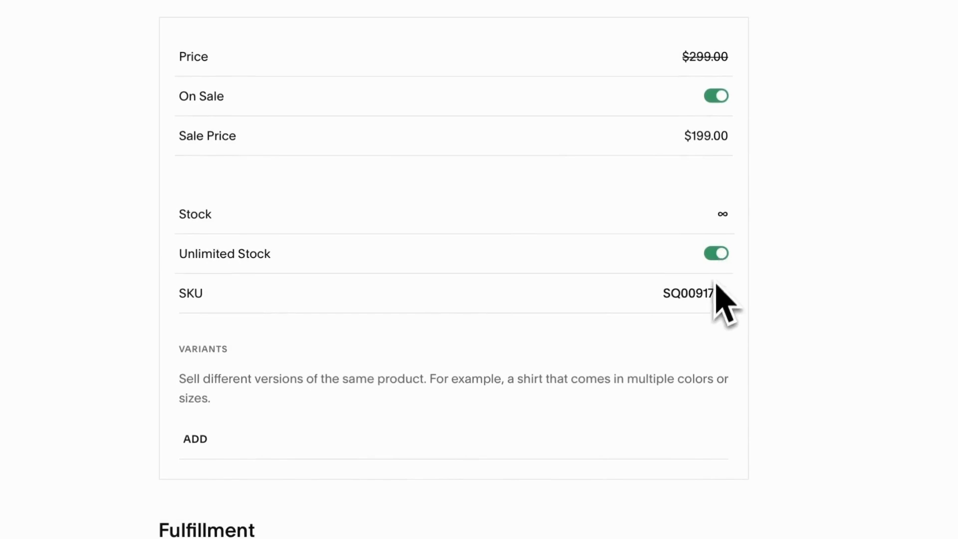
click(199, 442)
click(208, 230)
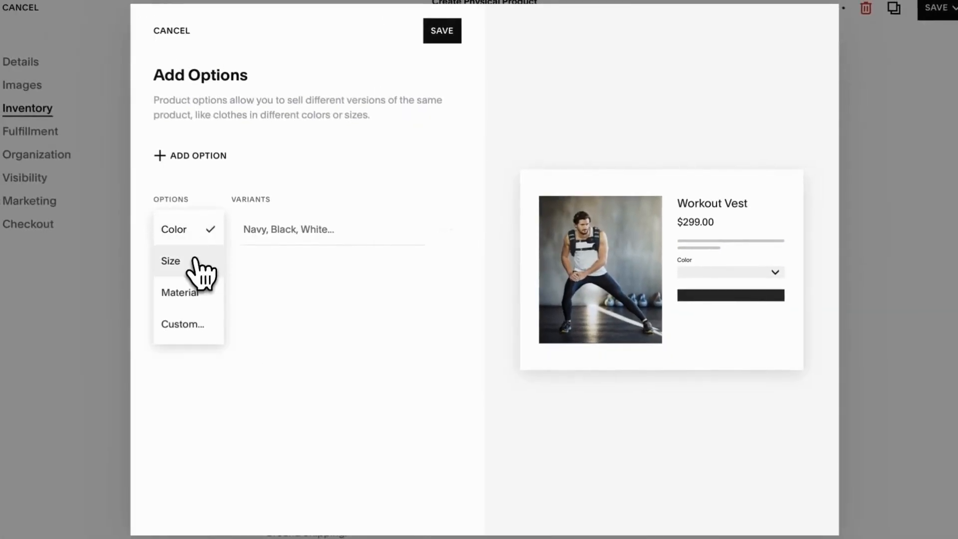
click(190, 234)
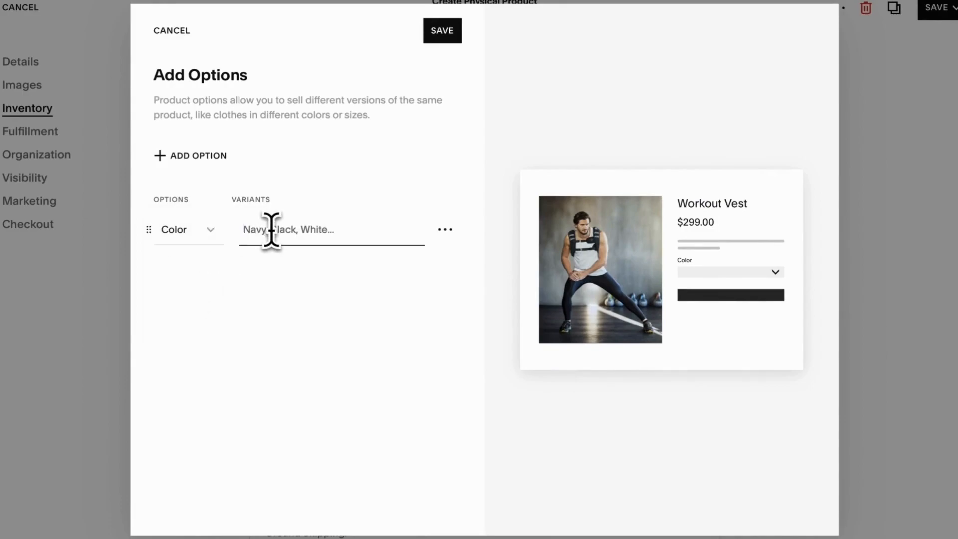
click(271, 229)
text(Bla)
click(263, 308)
text(Red)
click(309, 273)
text(Blue)
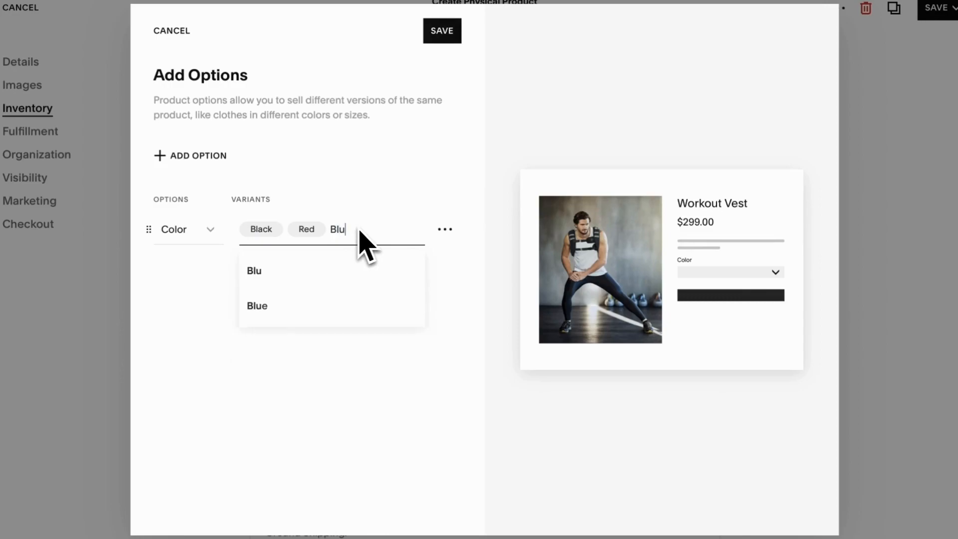
click(305, 264)
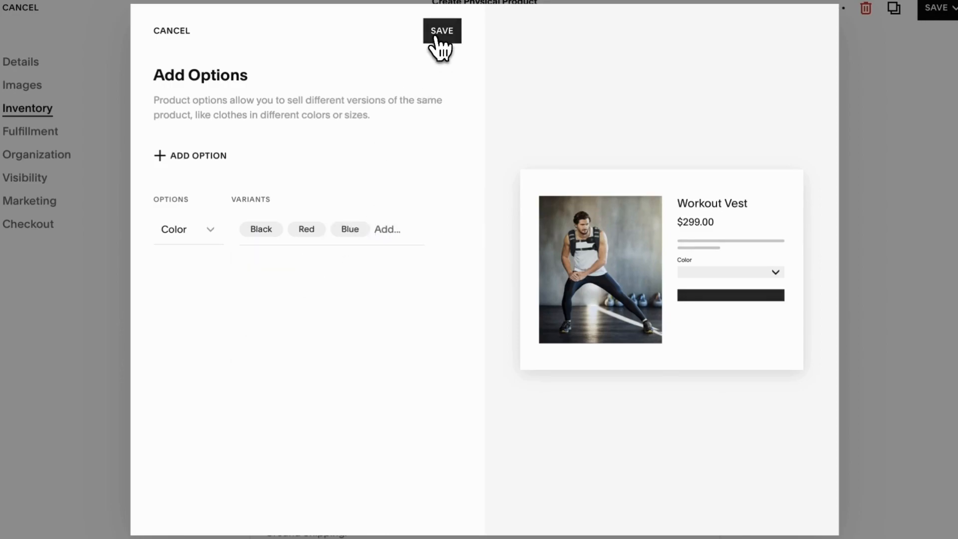
click(441, 31)
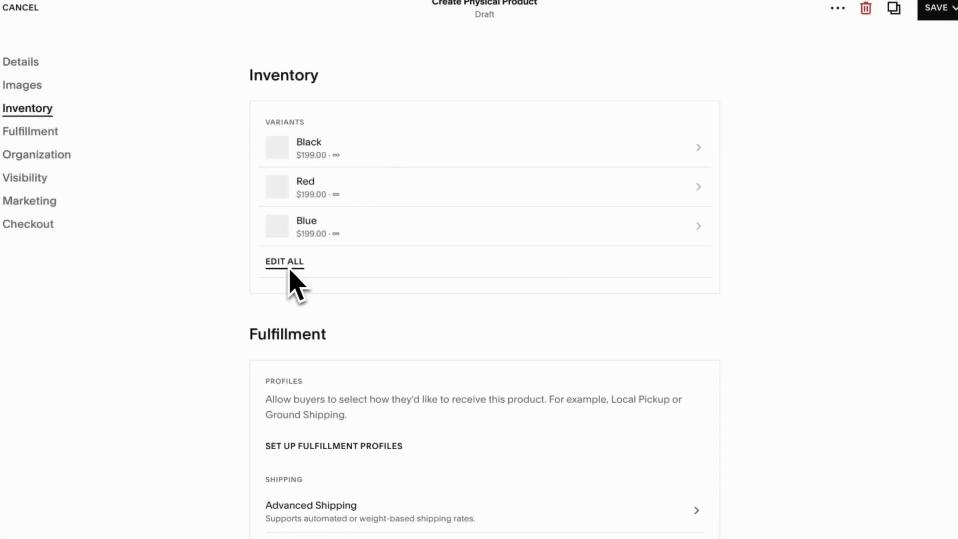
- View the Advanced Shipping settings for the color variants and leave them without changes
scroll(344, 304, down, 3)
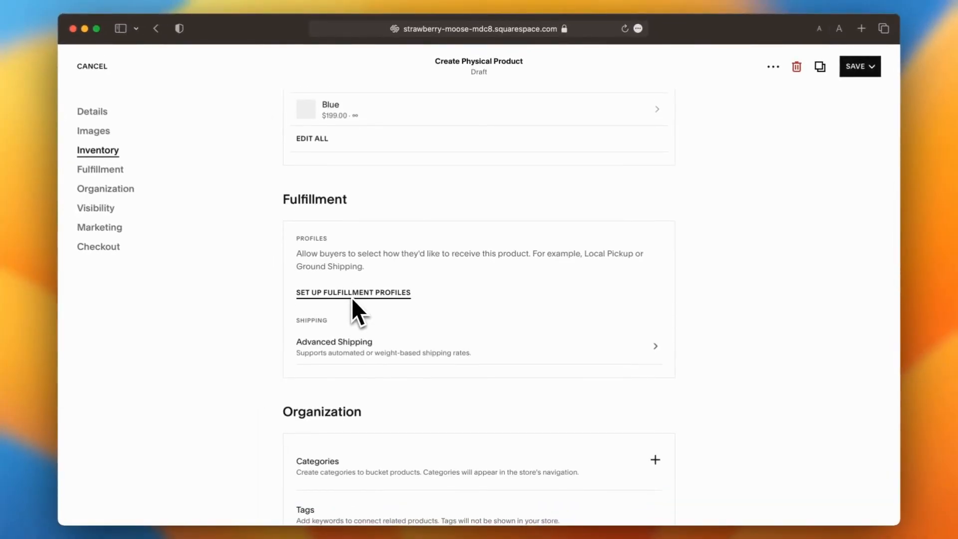
click(356, 353)
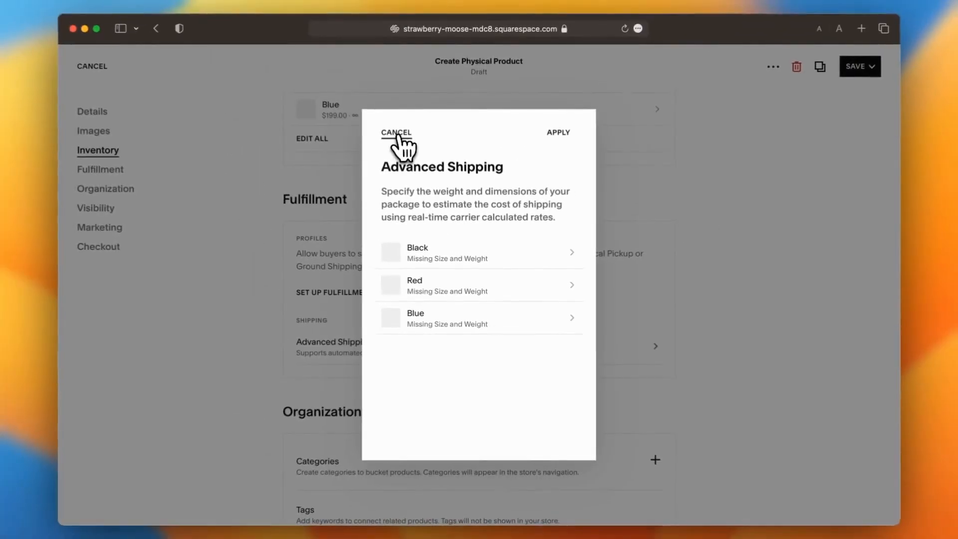
click(361, 48)
- Create the category "Fitness" and assign the product to it
scroll(483, 407, down, 5)
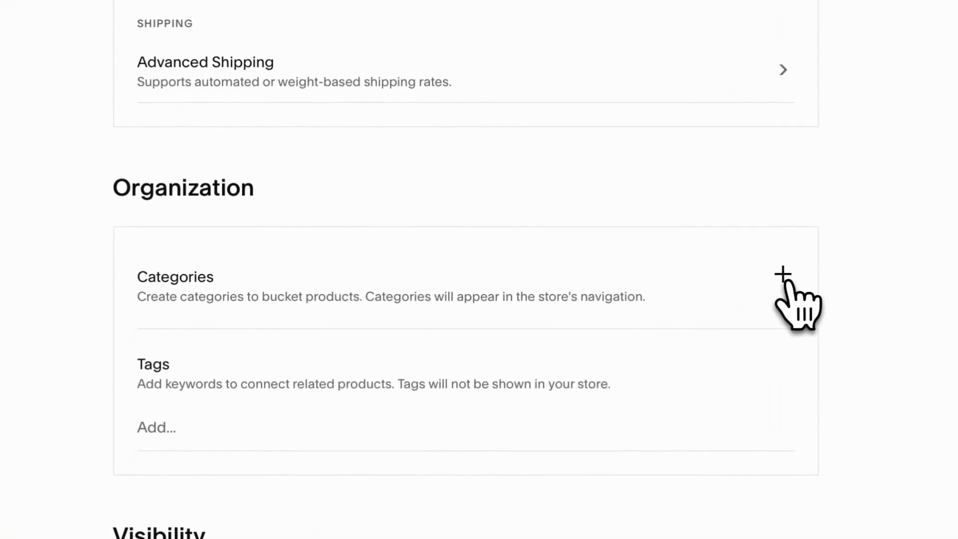
click(783, 274)
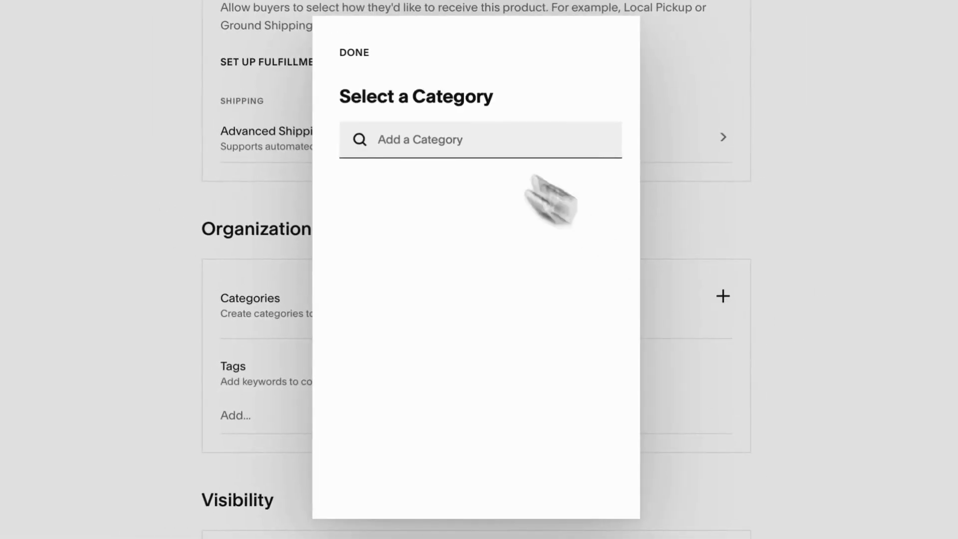
click(601, 140)
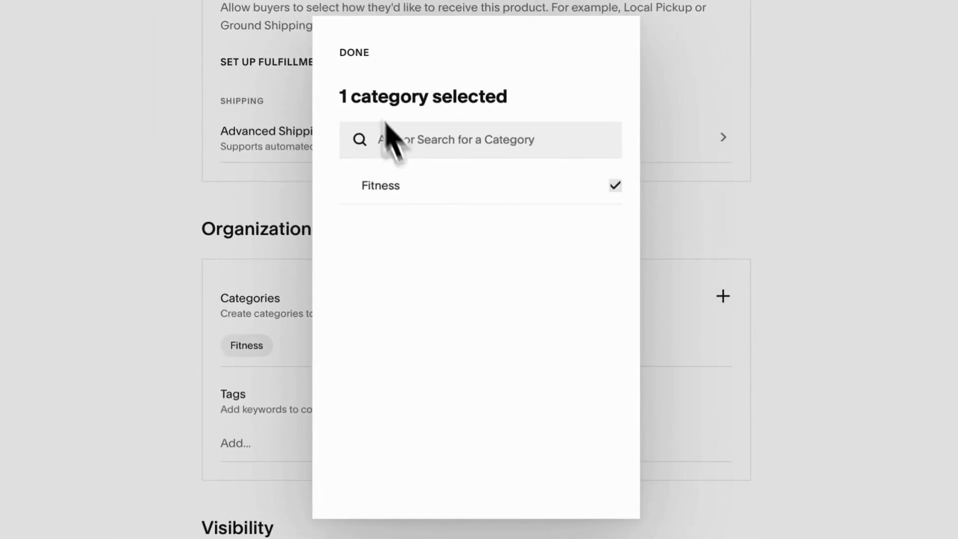
click(354, 53)
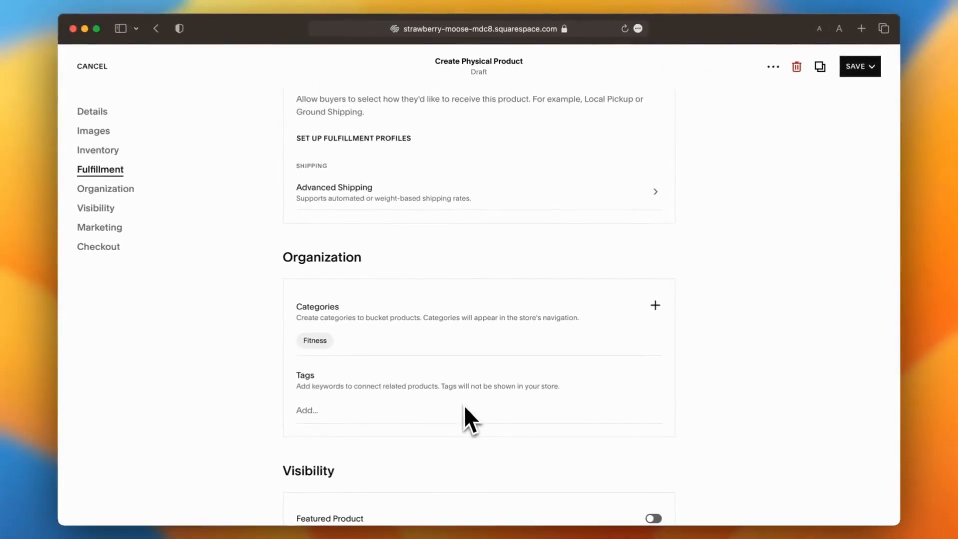
- Add the tags "workout", "vest" and "fitness" to the product
scroll(464, 407, down, 2)
click(424, 373)
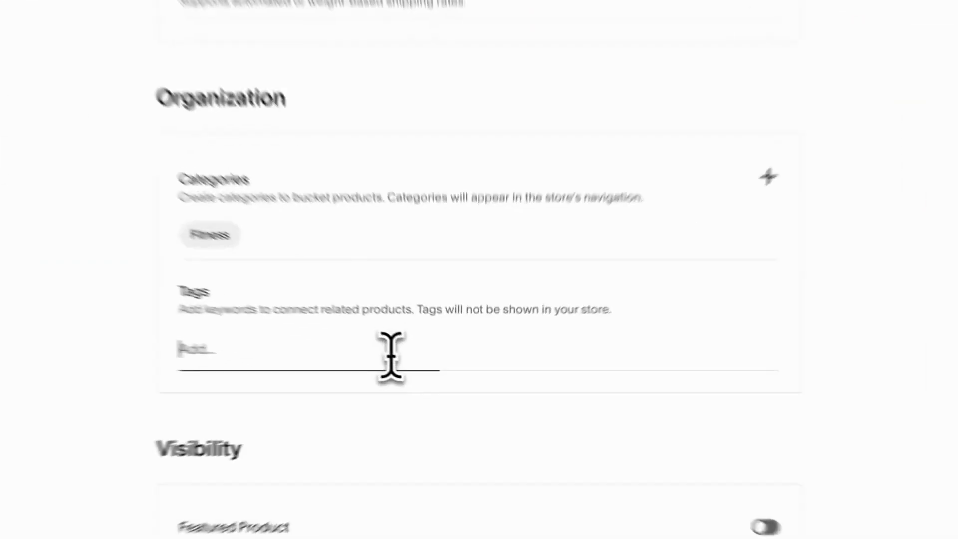
text(workout)
key(Return)
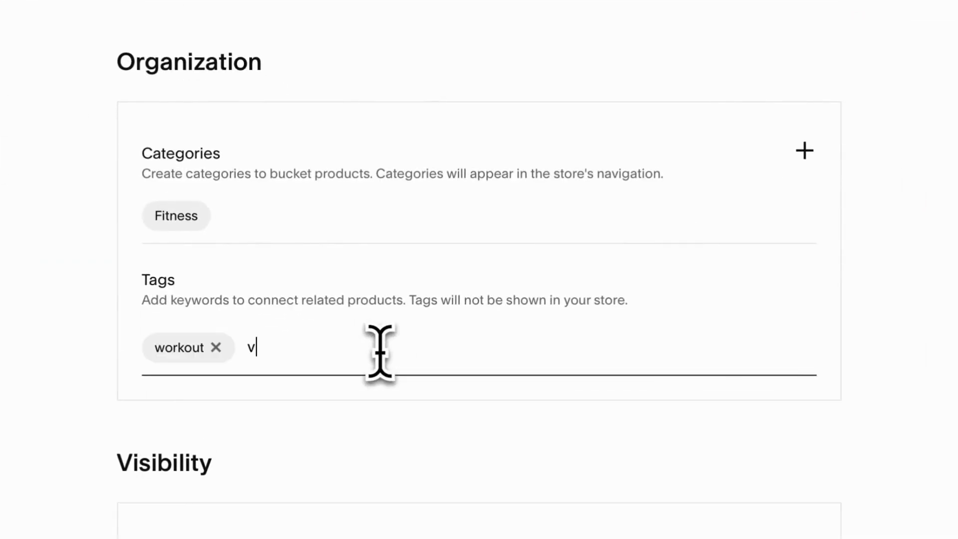
key(Return)
text(fitness)
key(Return)
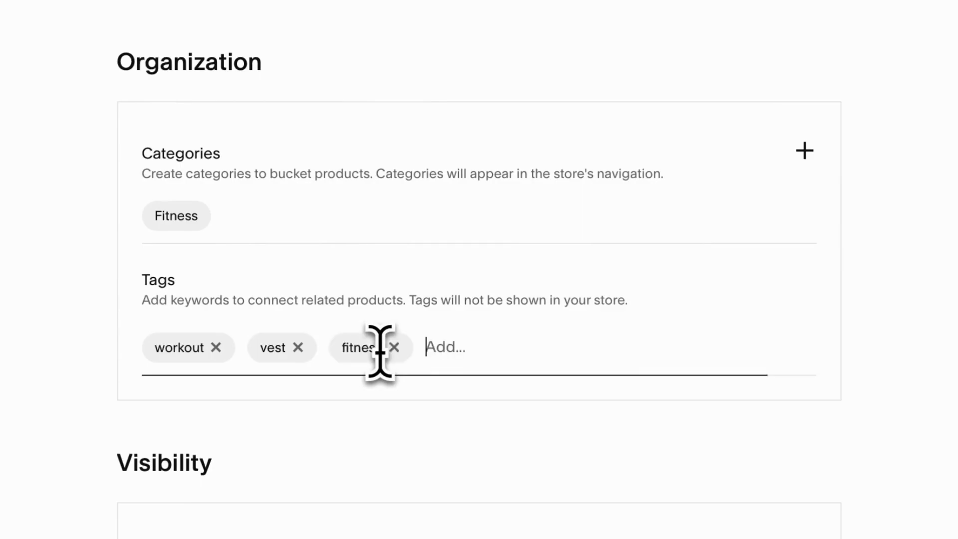
- Mark the Workout Vest as a featured product in its visibility settings
scroll(433, 454, down, 5)
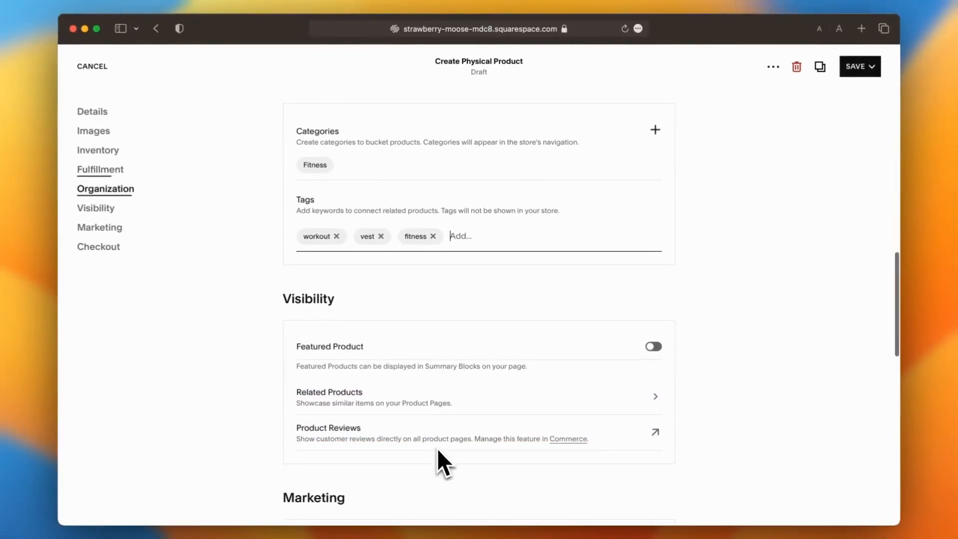
scroll(437, 448, down, 2)
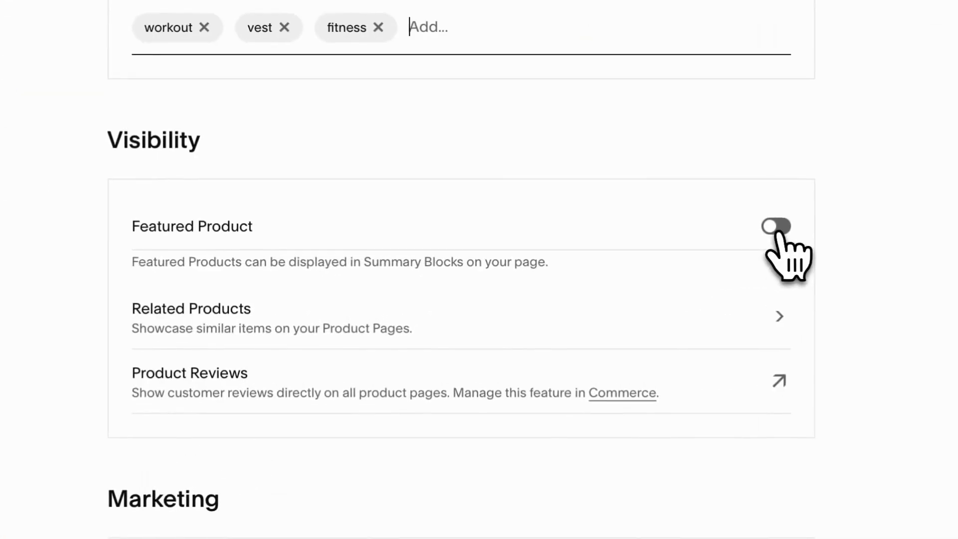
click(778, 229)
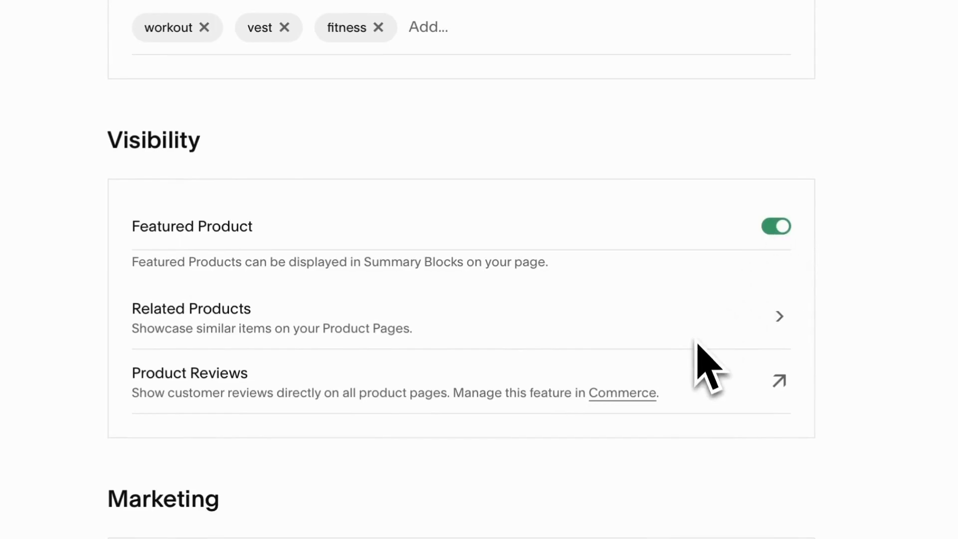
- Show the product's Social Share preview in the marketing settings
scroll(706, 402, down, 5)
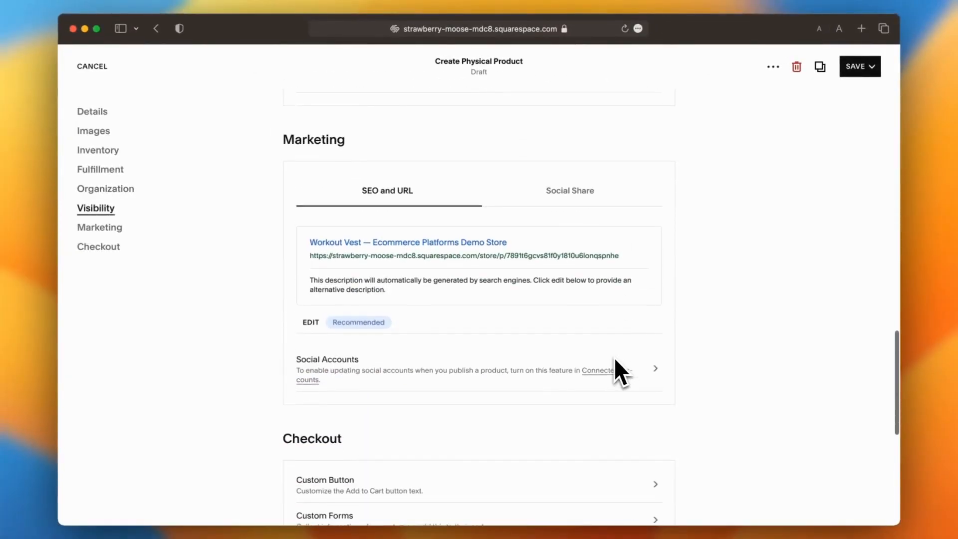
click(571, 191)
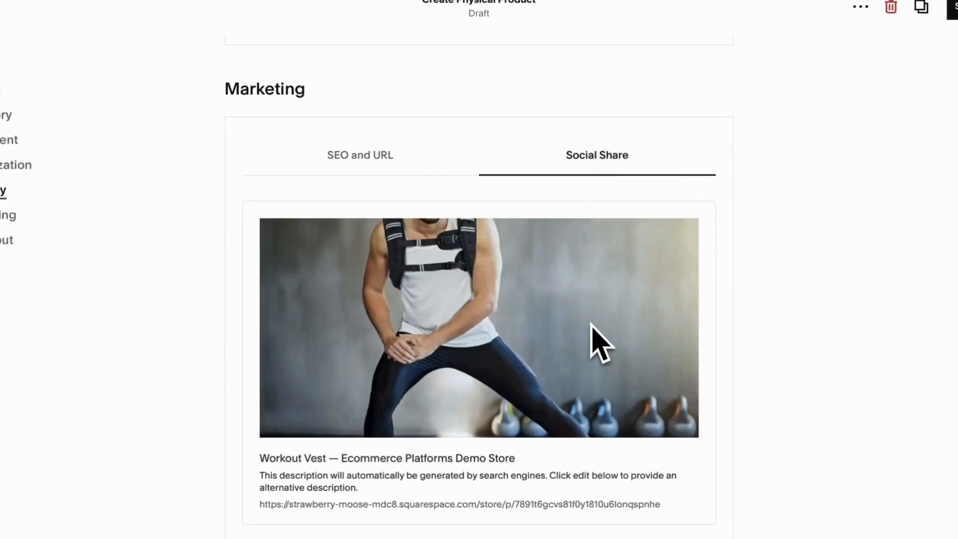
- Enable a custom purchase button label in the product's checkout settings, replace its default text and apply the change
scroll(591, 339, down, 6)
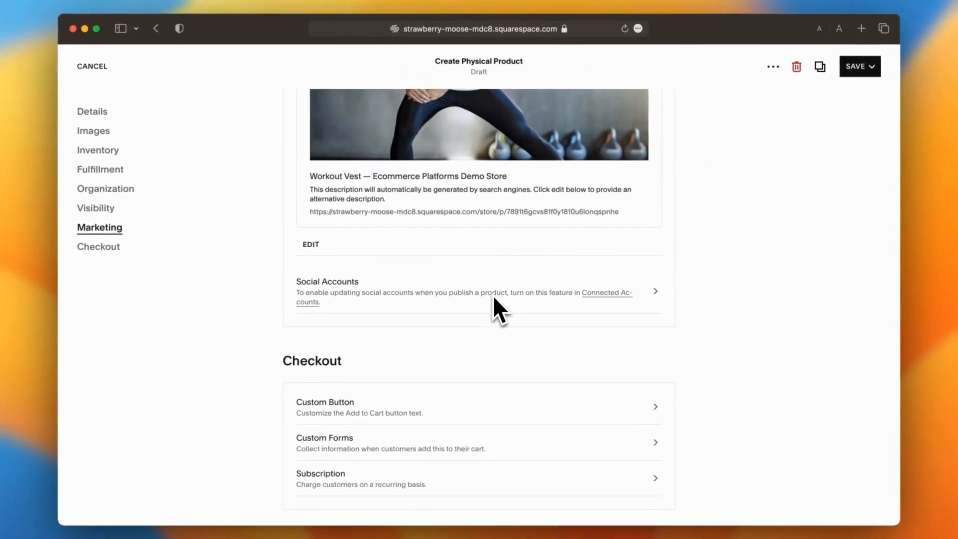
scroll(498, 306, down, 3)
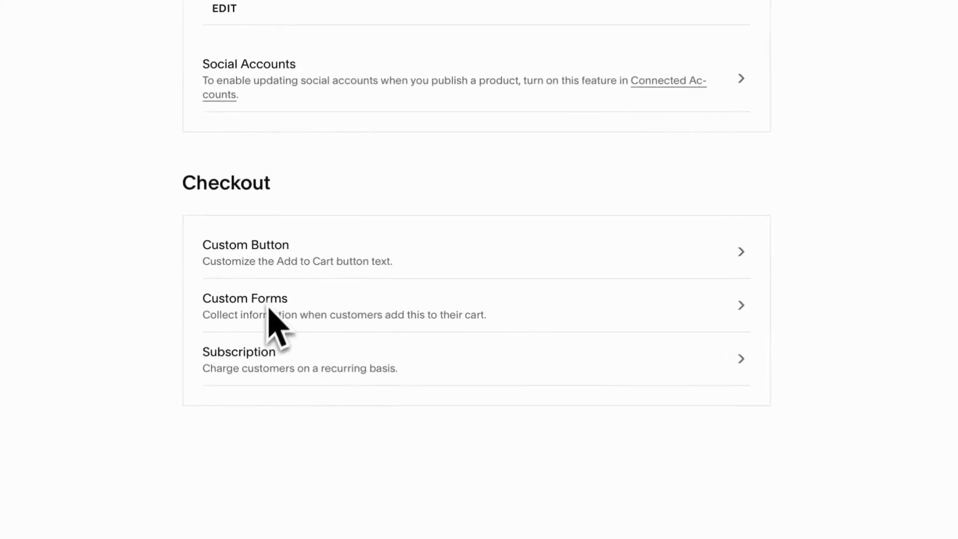
click(328, 265)
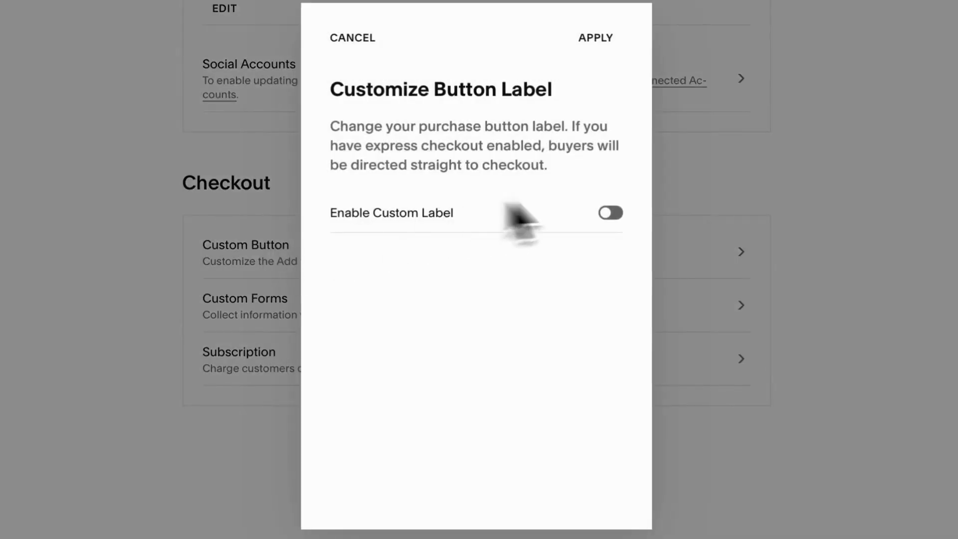
click(610, 213)
drag(421, 288, 322, 292)
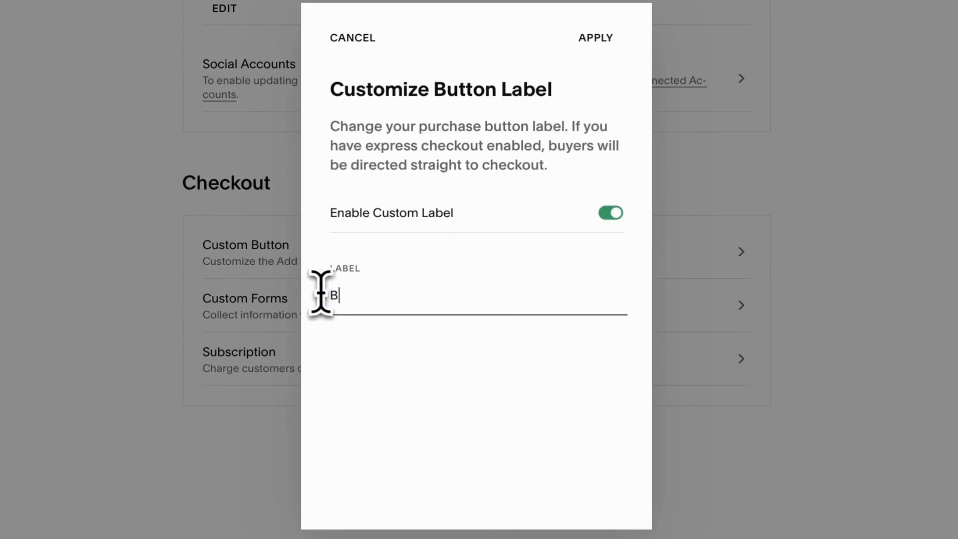
click(600, 39)
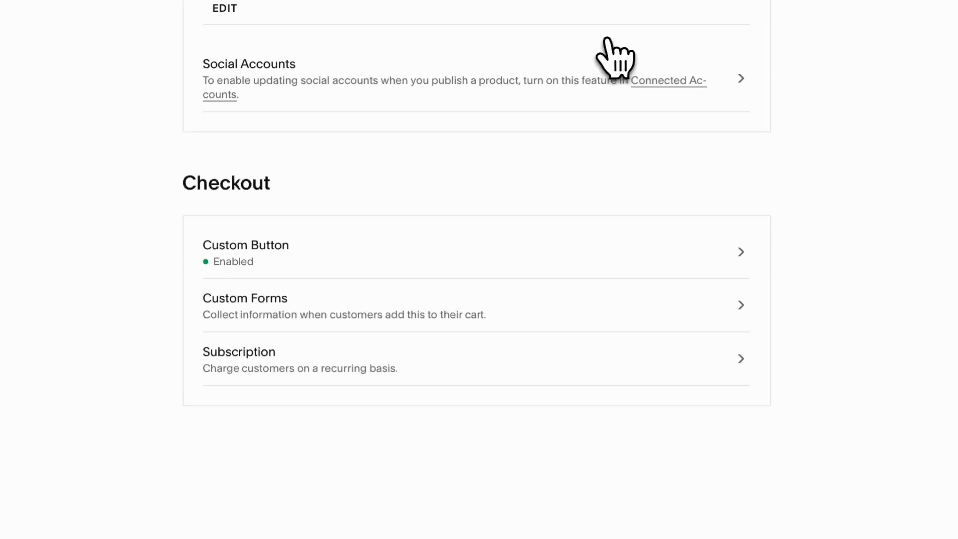
- Set the product's subscription to repeat every 1 month, expiring after 3 payments, and enable the required customer accounts
click(480, 360)
click(541, 209)
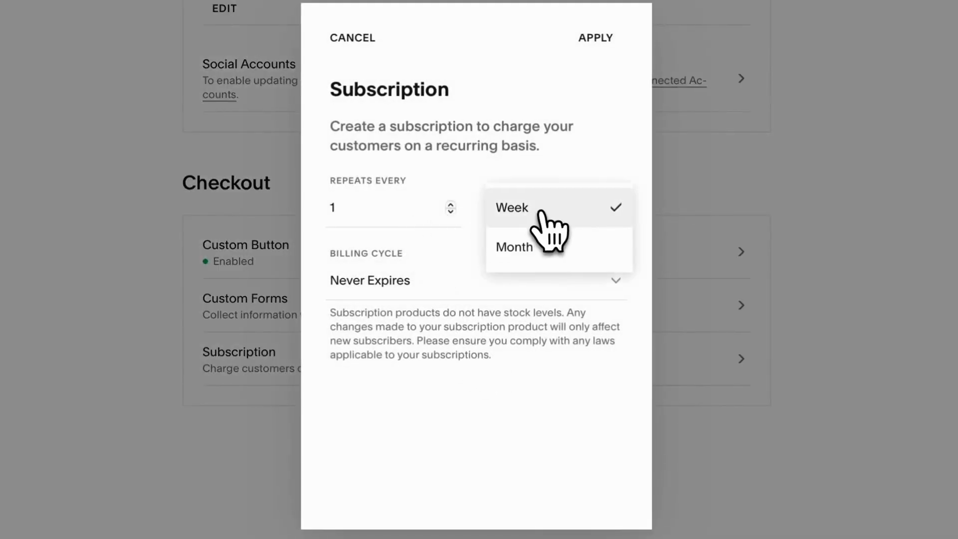
click(539, 246)
click(517, 291)
click(504, 319)
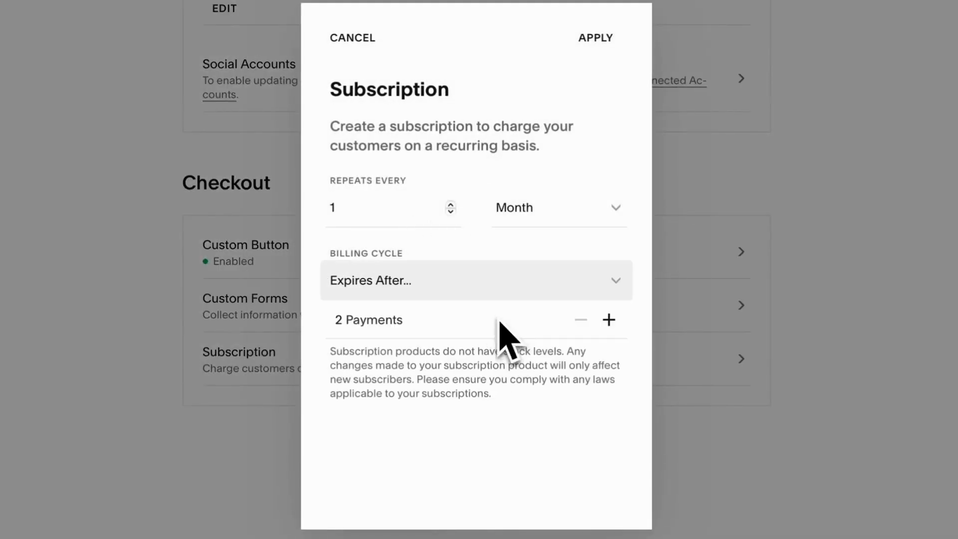
click(609, 320)
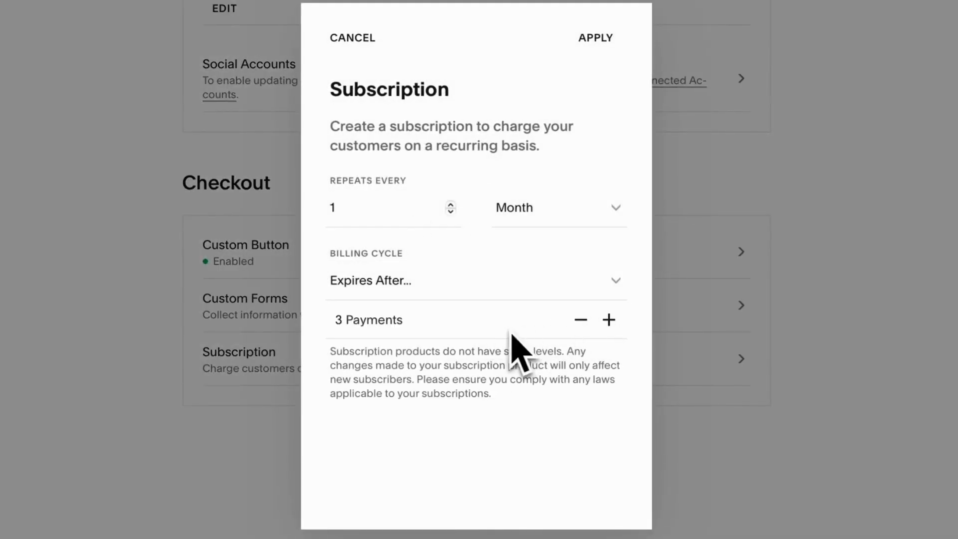
click(603, 43)
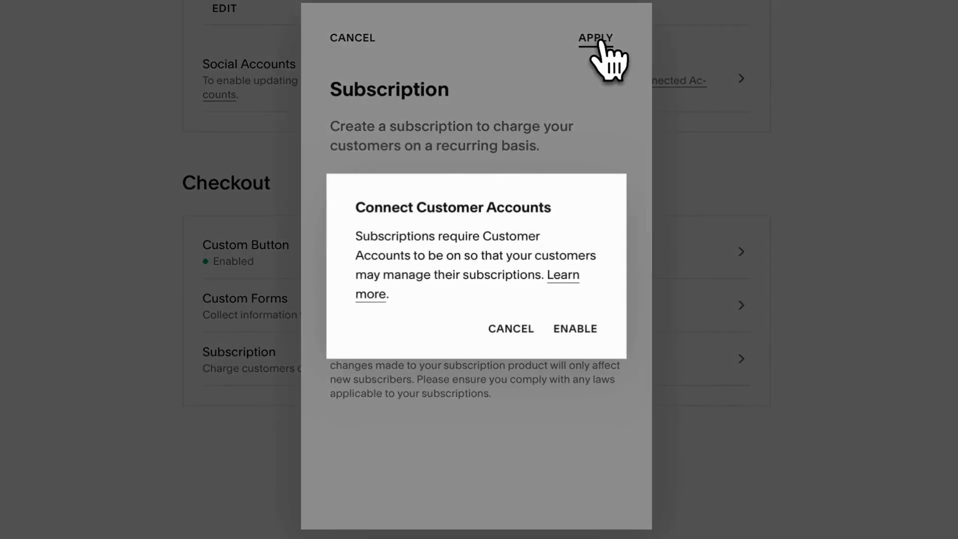
click(579, 331)
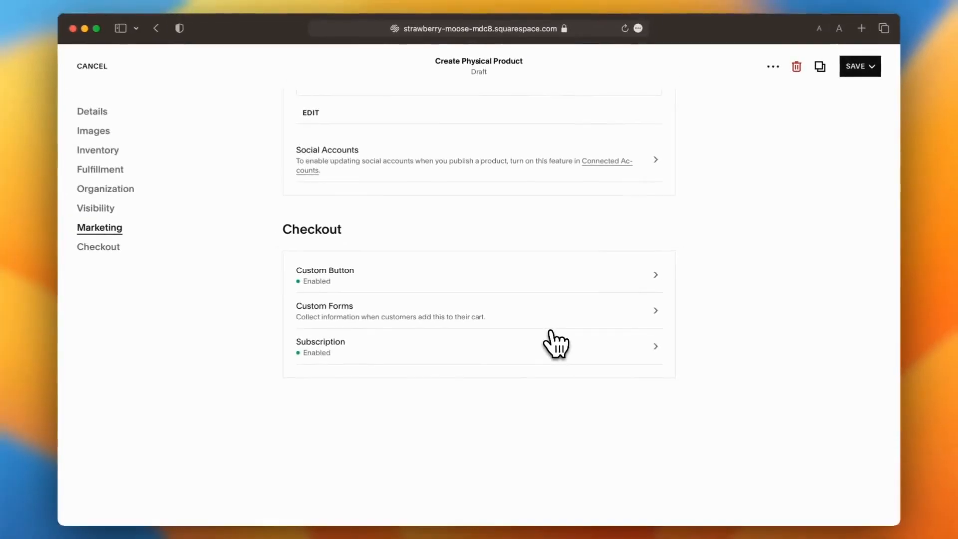
- Publish the workout vest product to the store
click(863, 67)
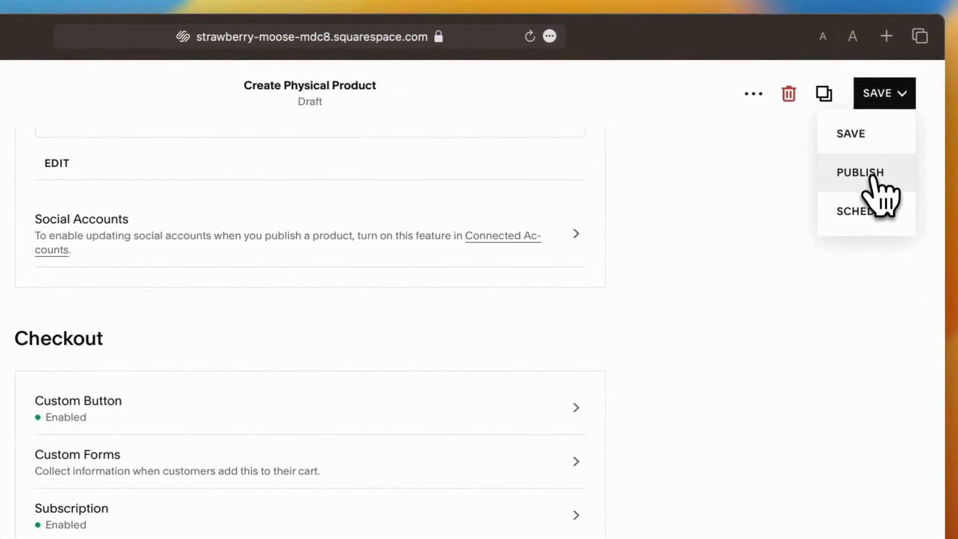
click(878, 172)
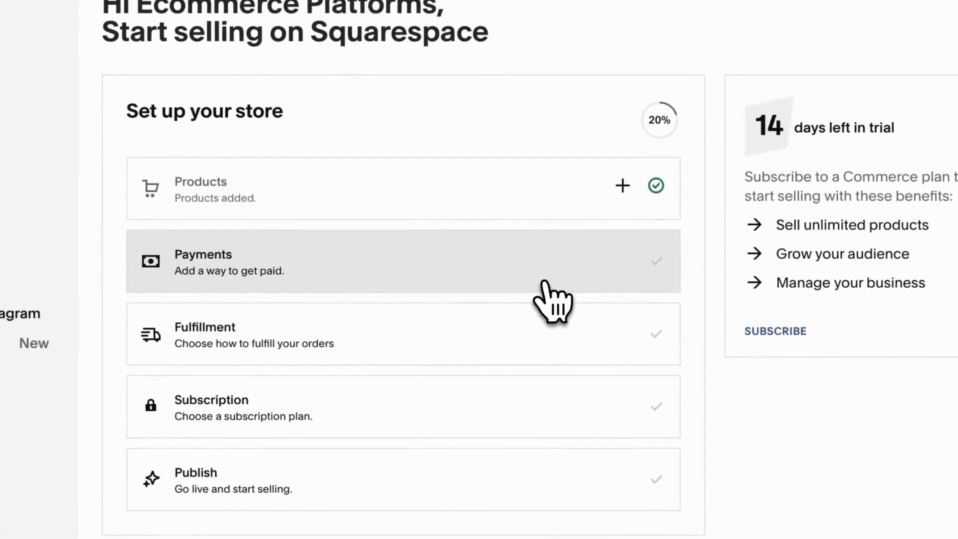
- Open the store's payment setup and begin connecting Stripe as the payment processor
click(570, 290)
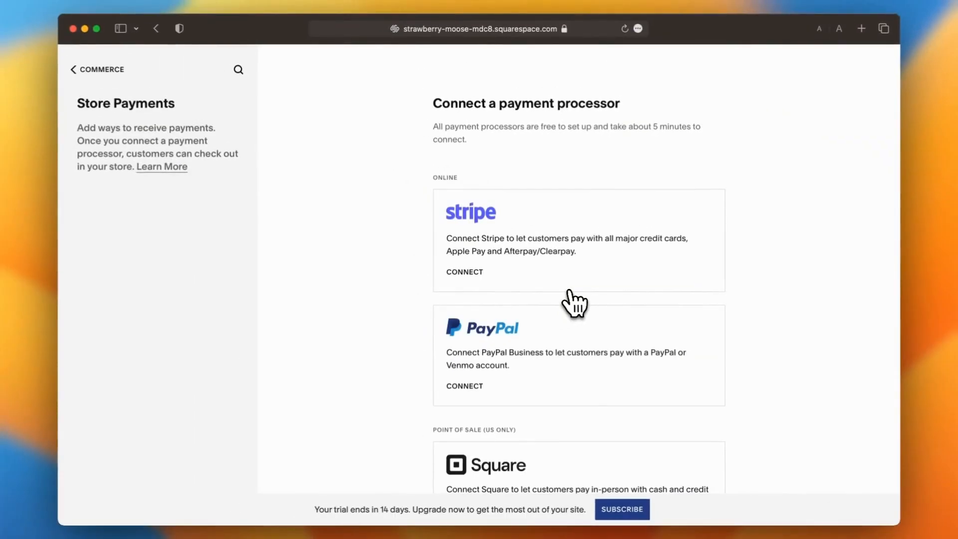
scroll(569, 291, down, 5)
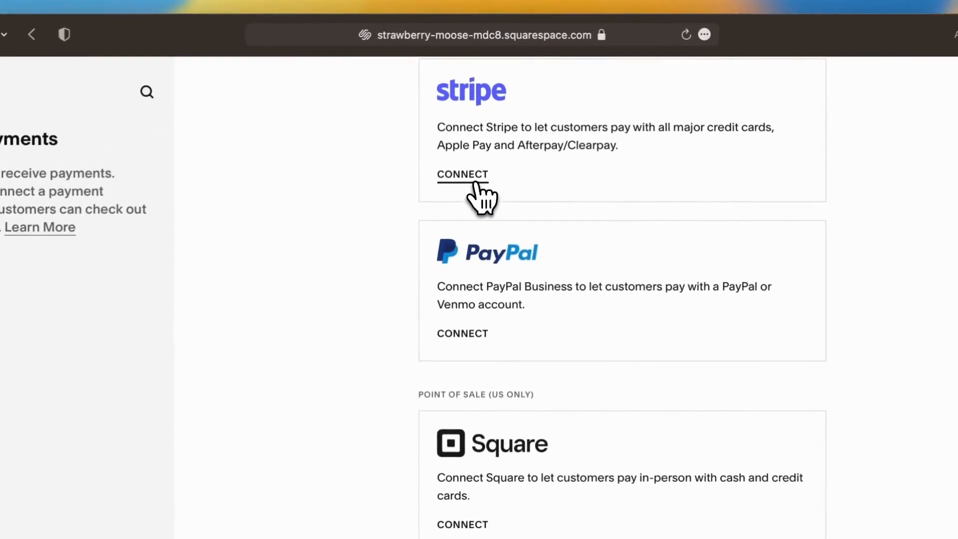
click(475, 183)
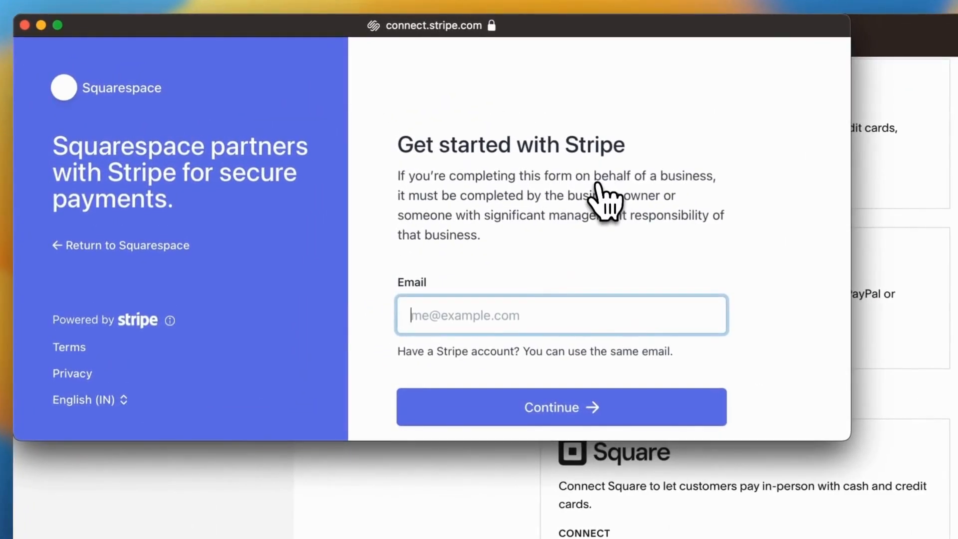
scroll(599, 202, down, 3)
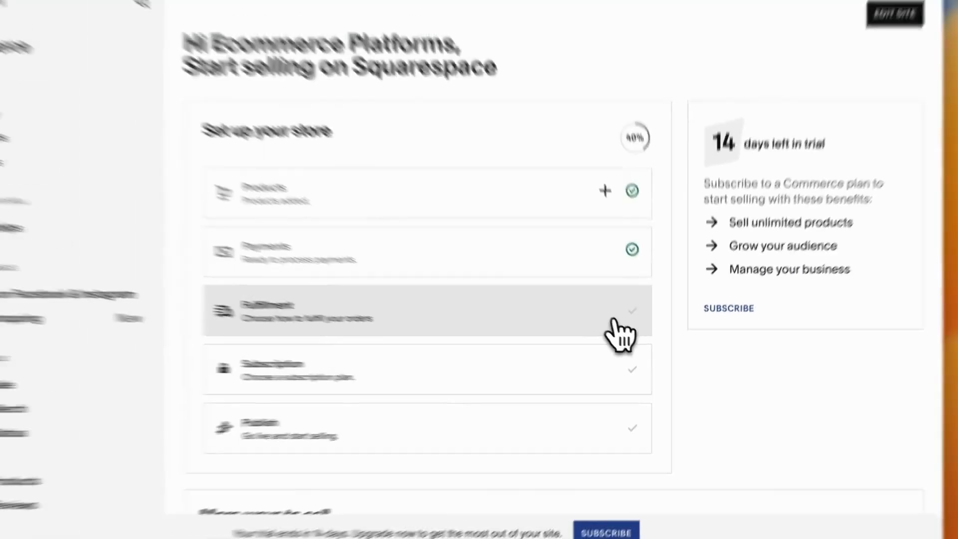
- Create a flat rate shipping option named "Standard" with a $10.00 per-order fee and a $5.00 per-item fee
click(629, 332)
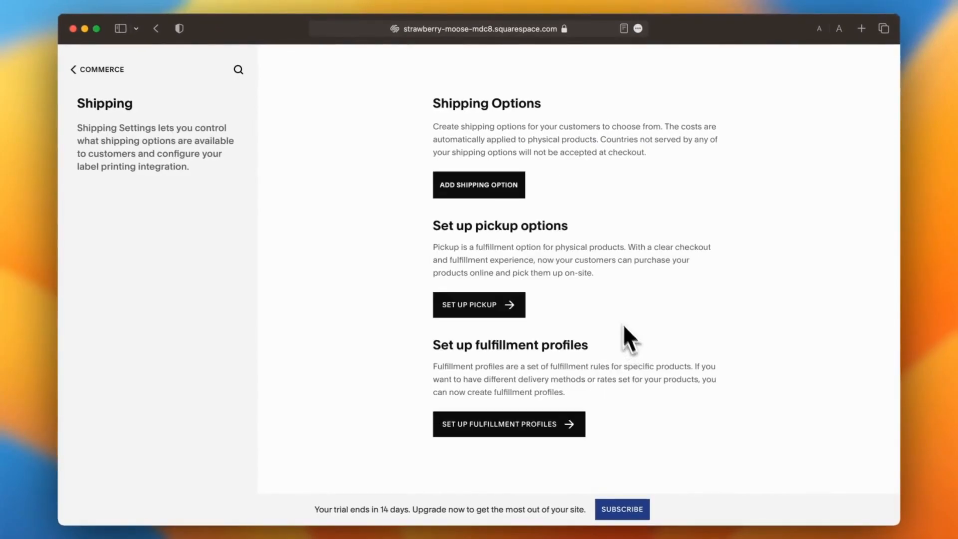
click(497, 184)
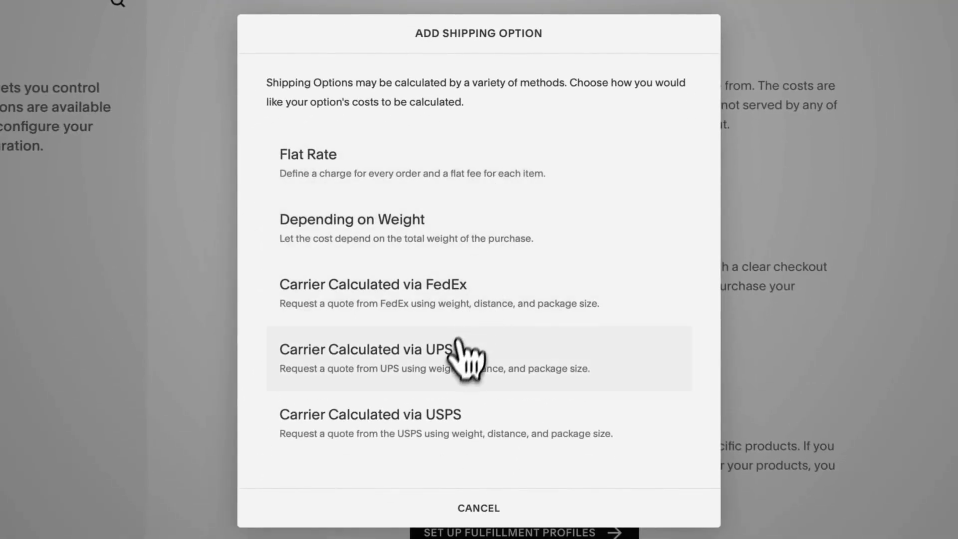
click(411, 175)
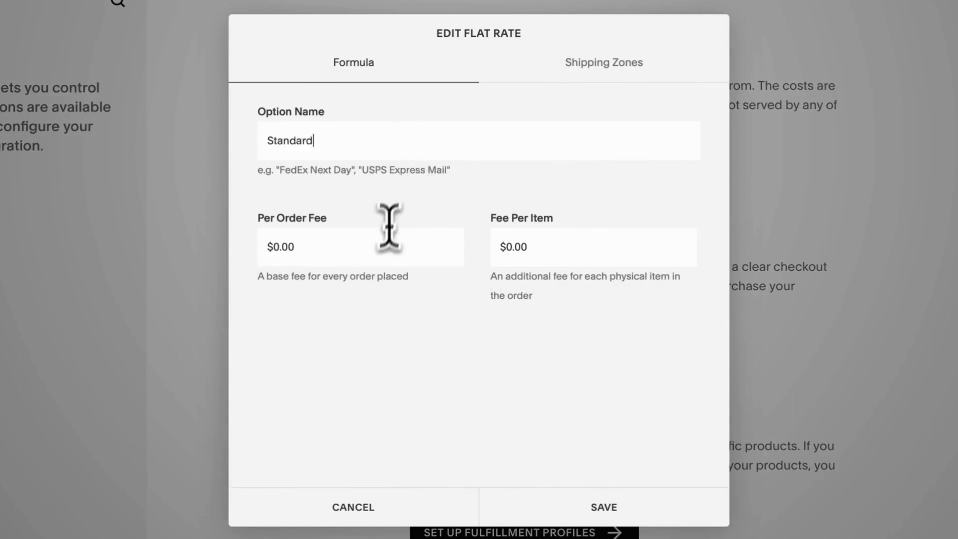
click(528, 249)
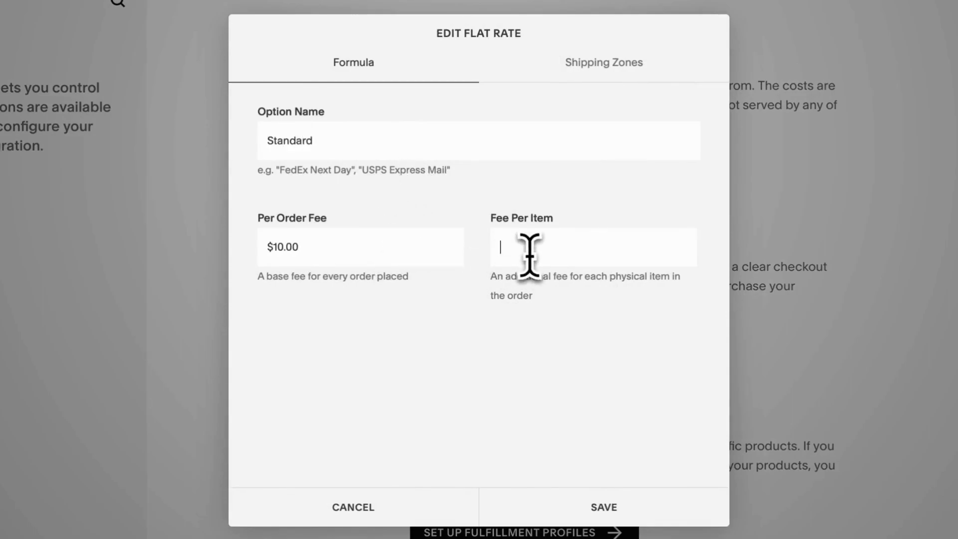
- Add United Kingdom as the flat rate's shipping zone and save the shipping option
click(631, 76)
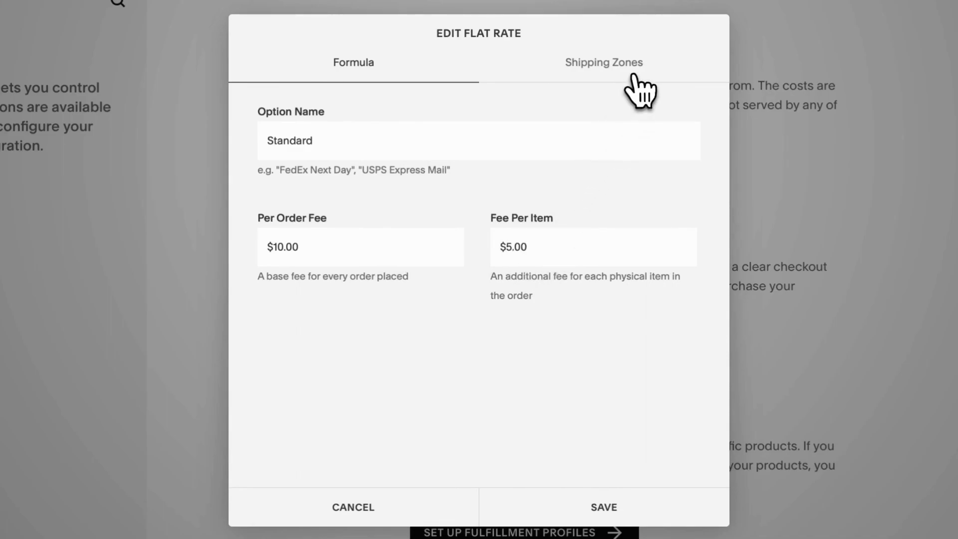
click(449, 158)
text(United)
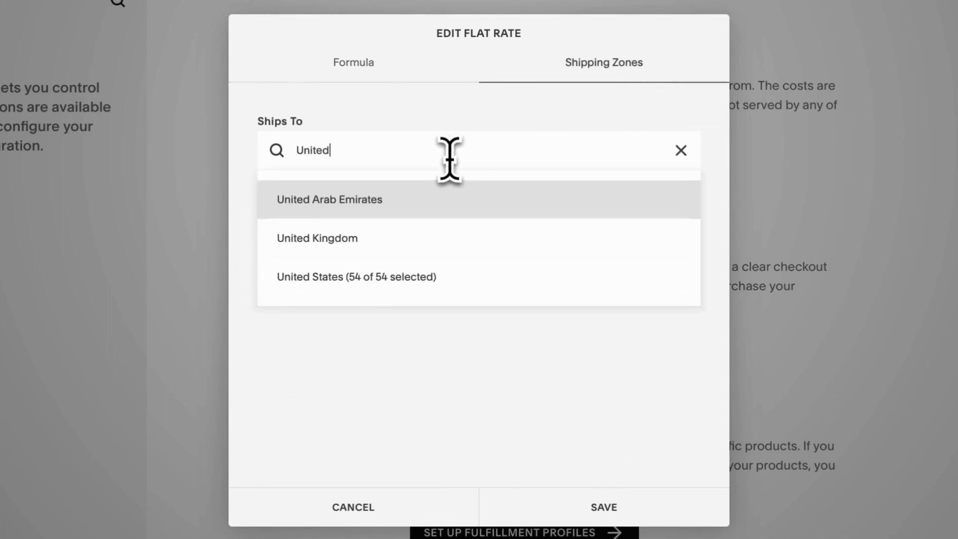
click(426, 238)
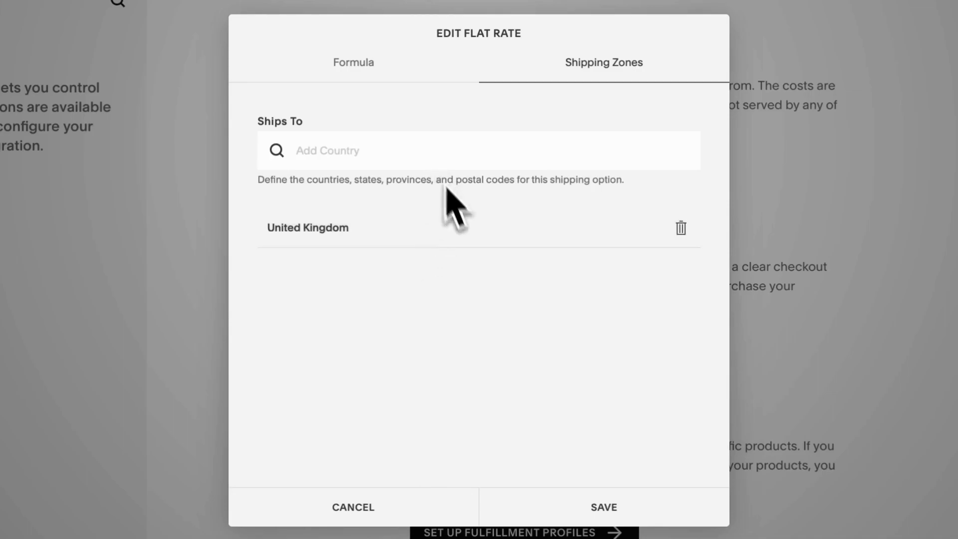
click(651, 507)
- Set up a local pickup option named "Pickup from shop"
scroll(599, 419, down, 1)
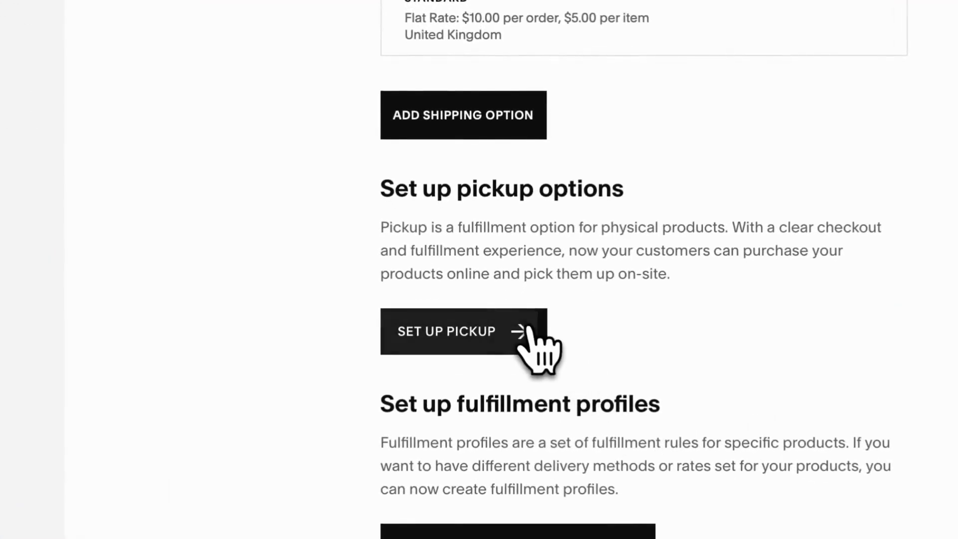
click(509, 338)
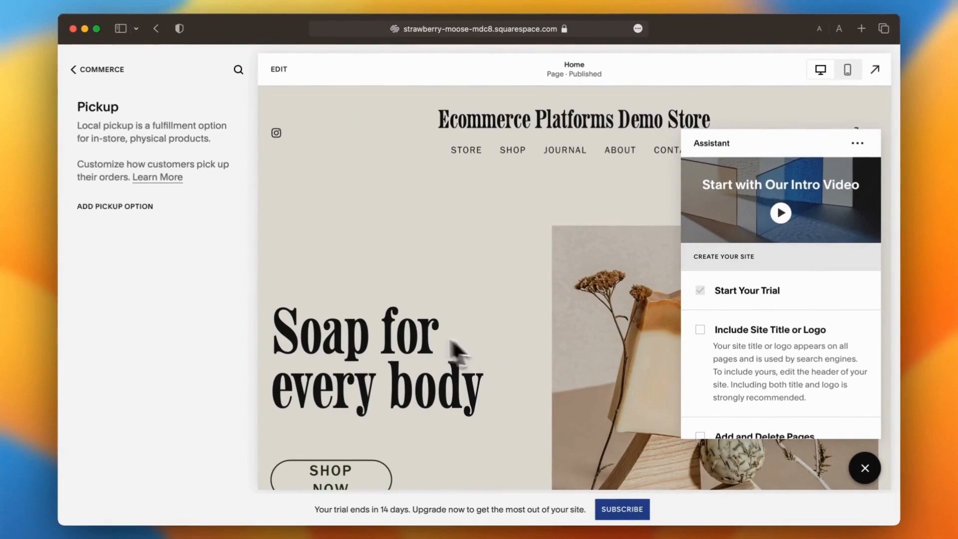
click(175, 262)
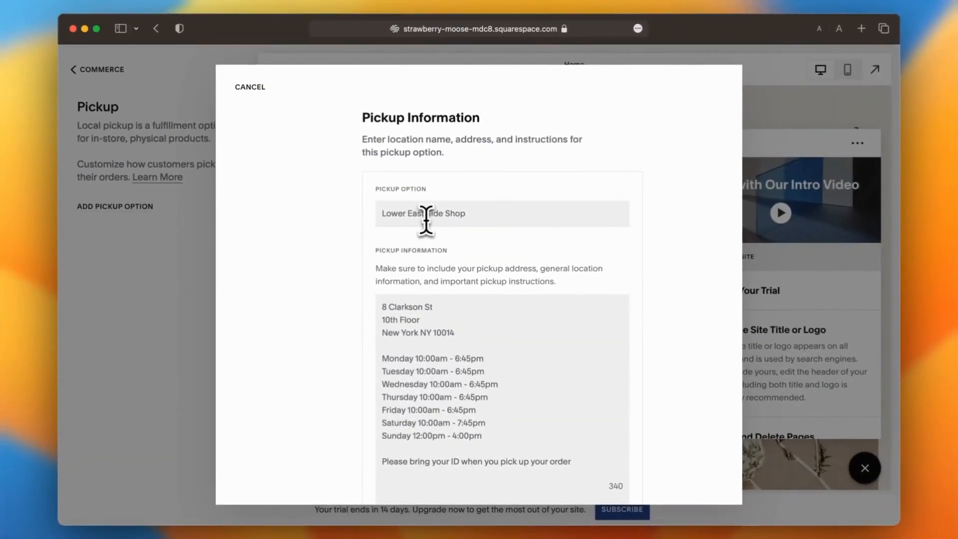
click(425, 214)
key(super+a)
text(Pick)
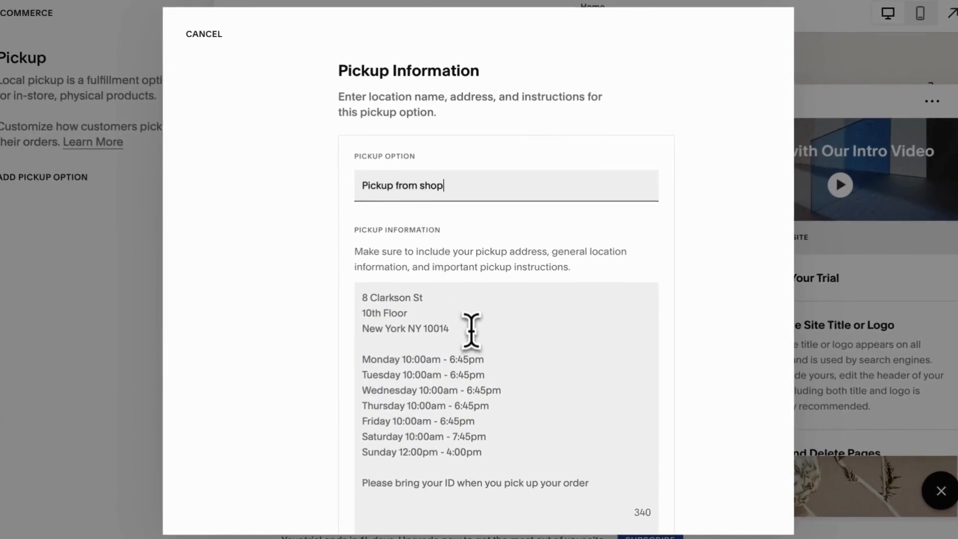
- Enter "Pickup demo information" as the pickup information and save the pickup option
key(Tab)
key(super+a)
text(P)
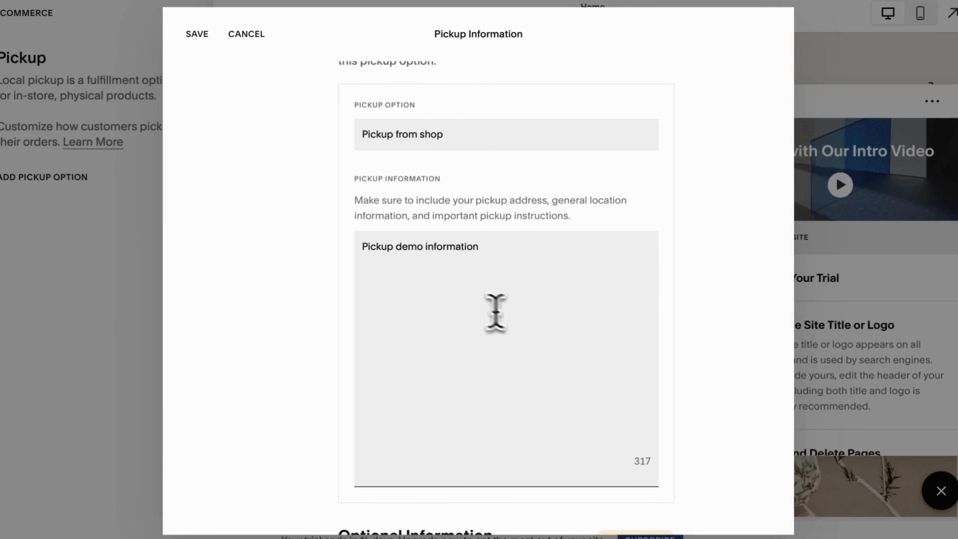
scroll(530, 356, down, 5)
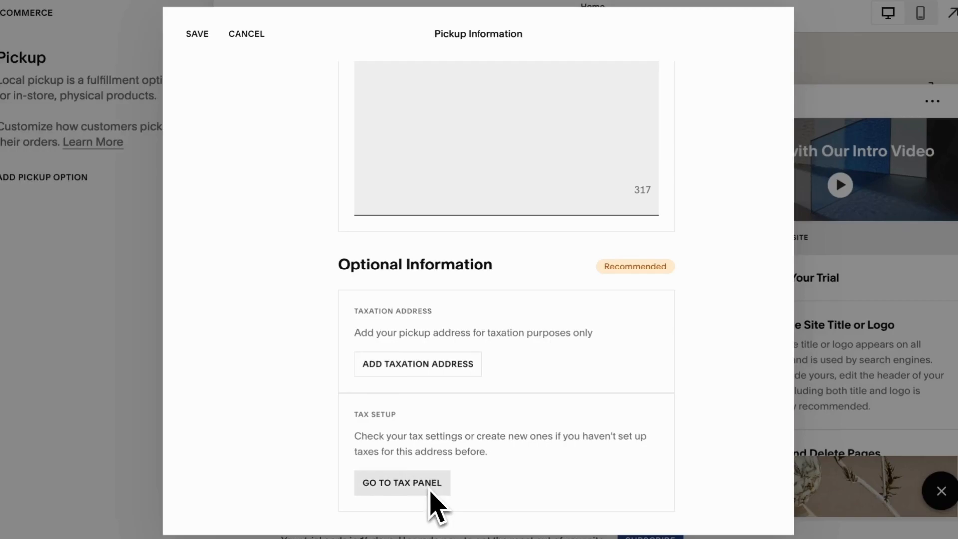
click(205, 38)
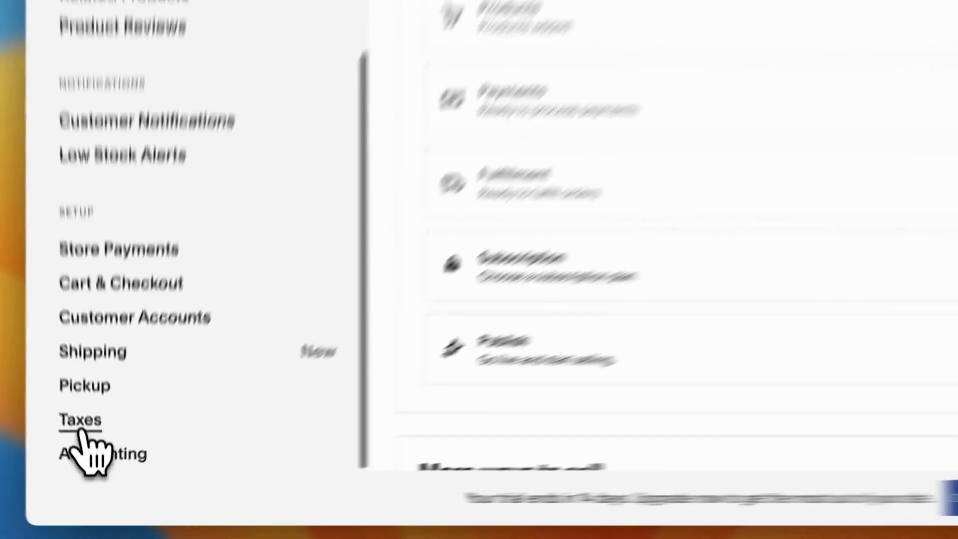
- Start a new manual tax rate in the store's tax settings and choose United States as the country
click(90, 463)
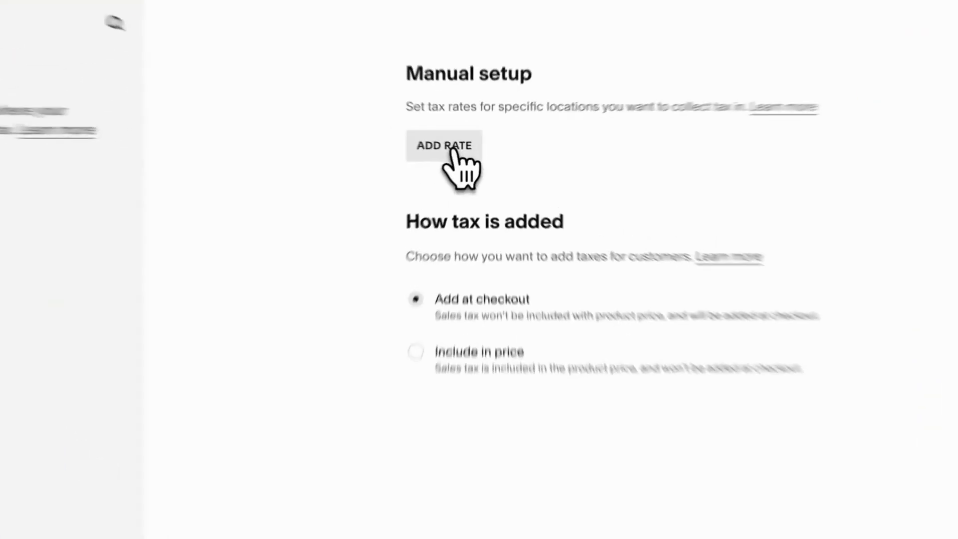
click(460, 151)
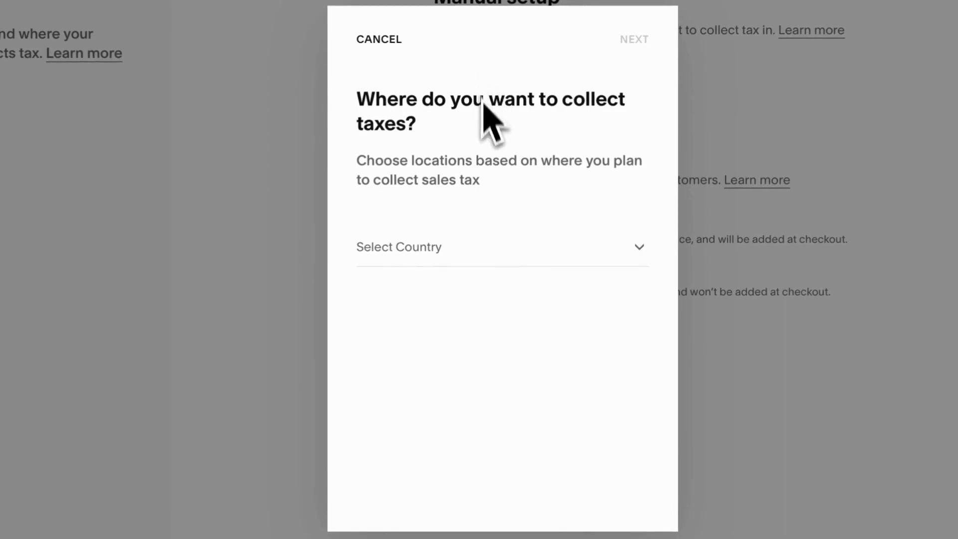
click(488, 255)
scroll(488, 252, down, 20)
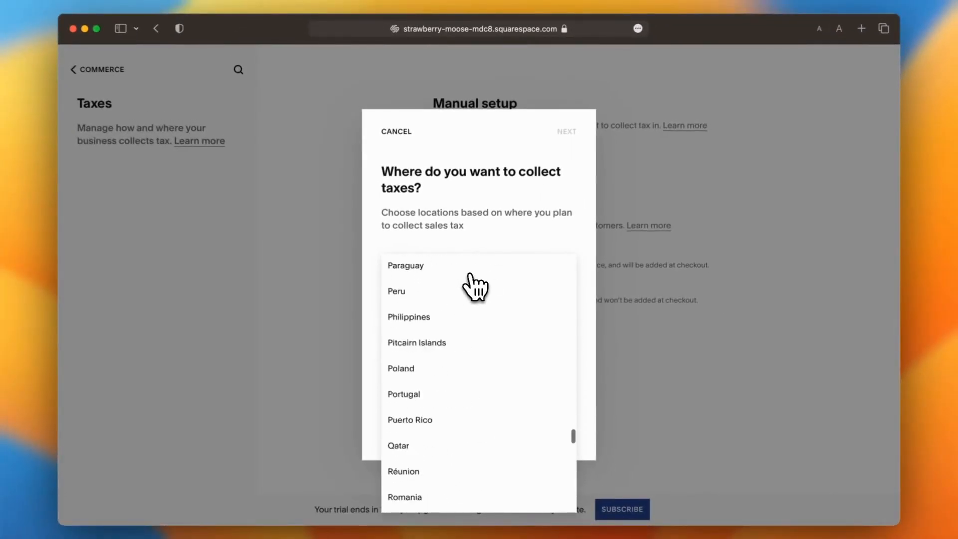
scroll(470, 275, down, 20)
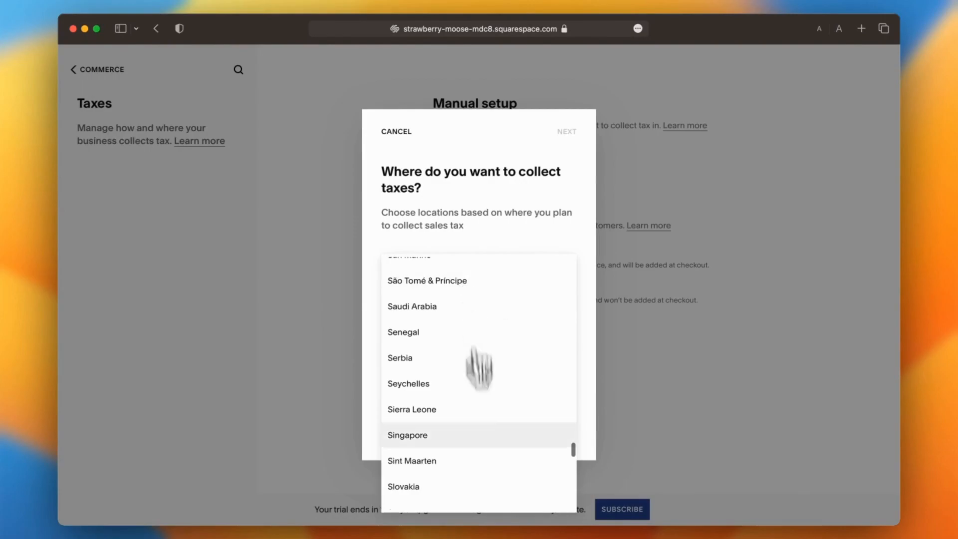
scroll(477, 444, down, 10)
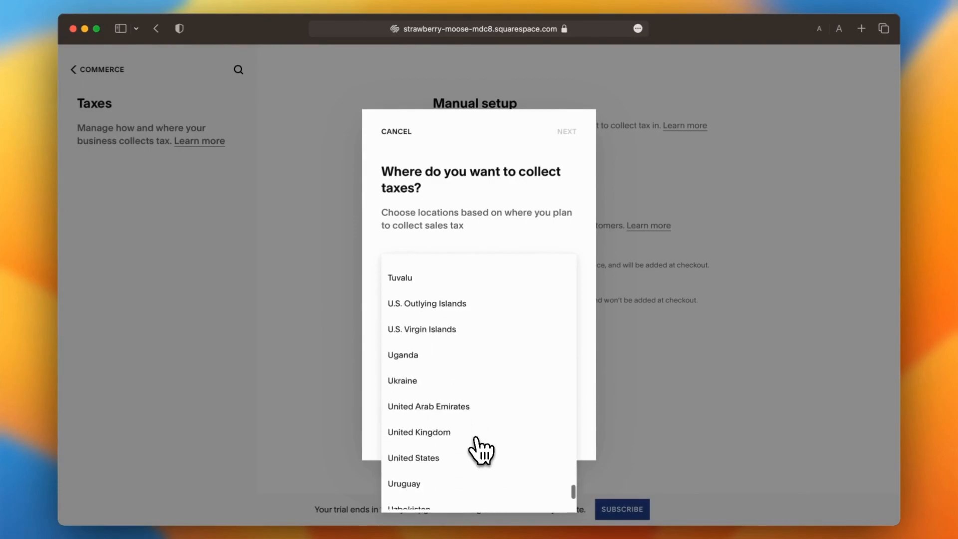
click(460, 472)
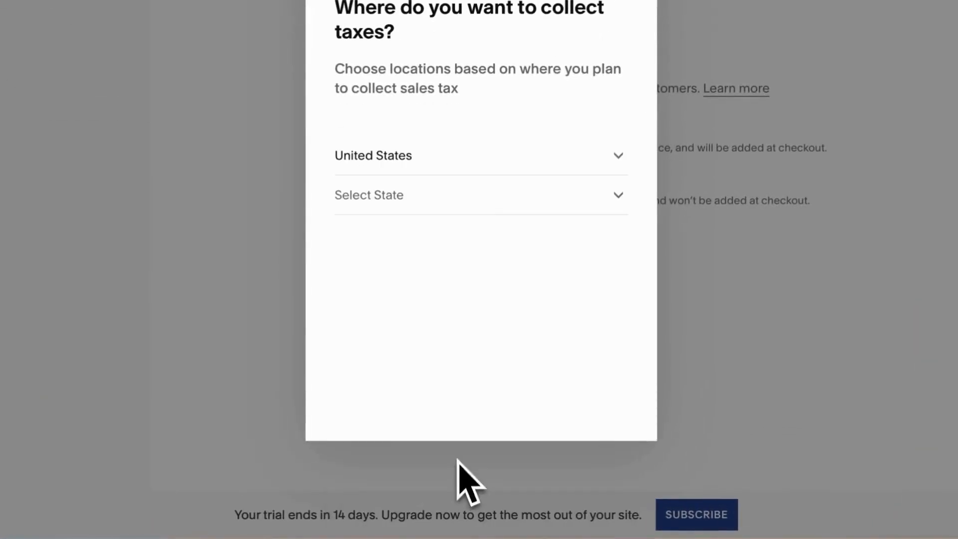
- Choose New York as the state where taxes are collected and continue to its rate settings
click(497, 197)
scroll(491, 477, down, 8)
scroll(484, 460, down, 15)
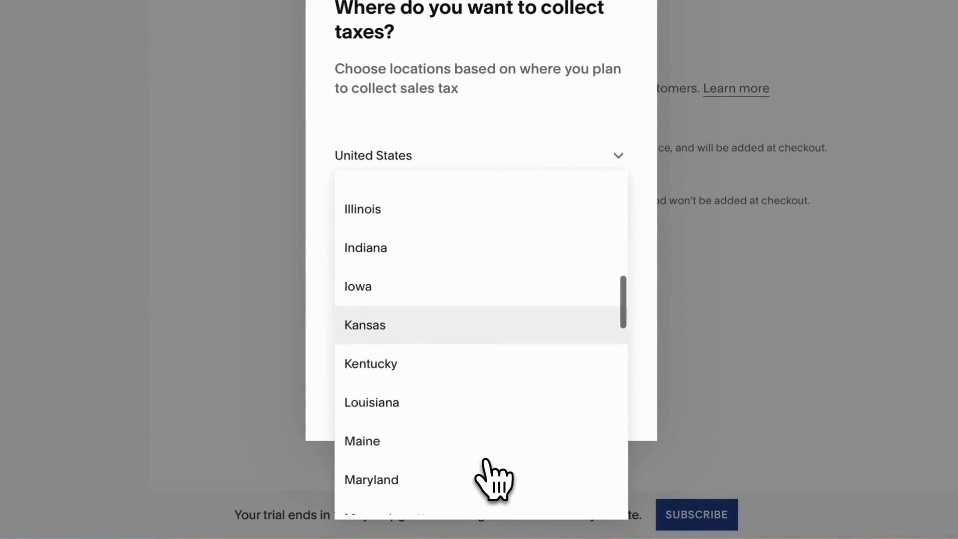
click(469, 452)
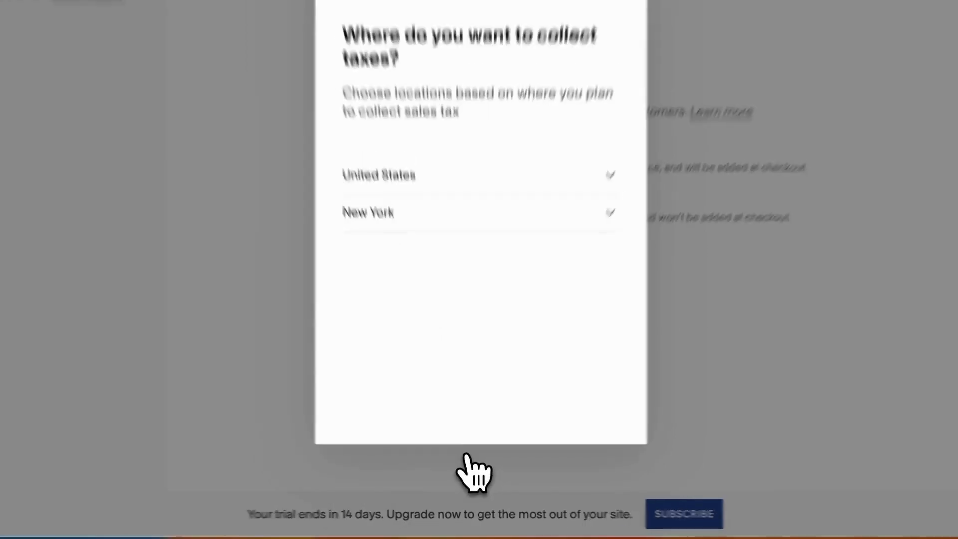
click(574, 132)
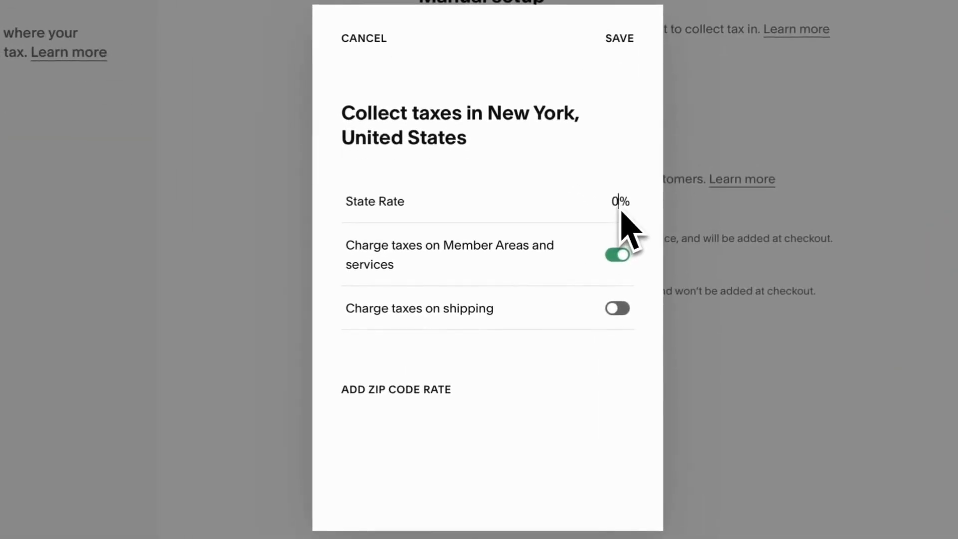
- Save New York's 10% state rate with taxes charged on shipping, and include sales tax in the product price
click(618, 308)
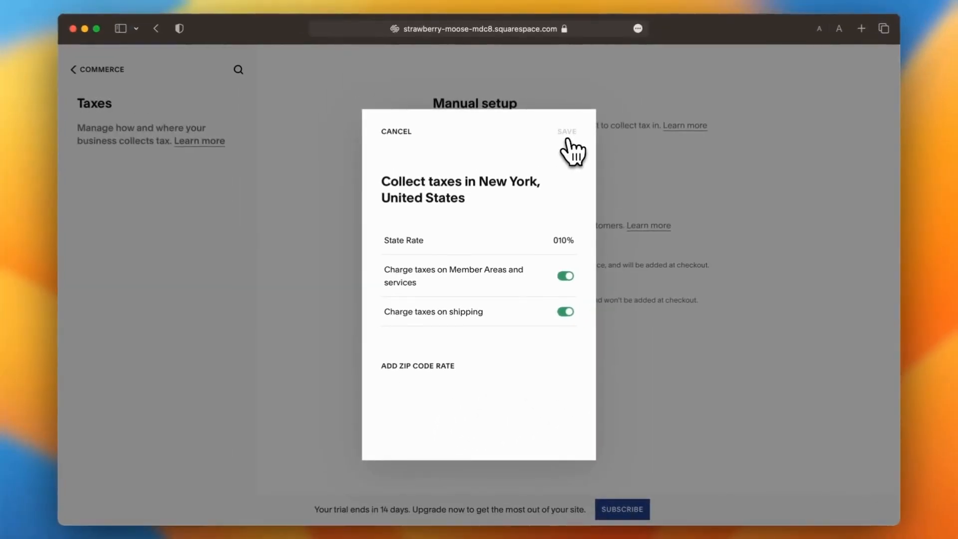
click(619, 40)
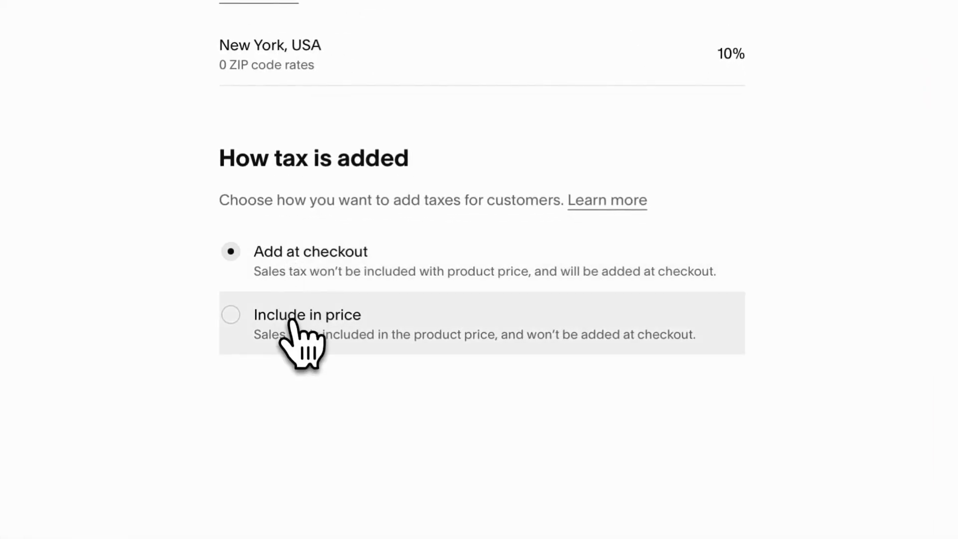
click(293, 324)
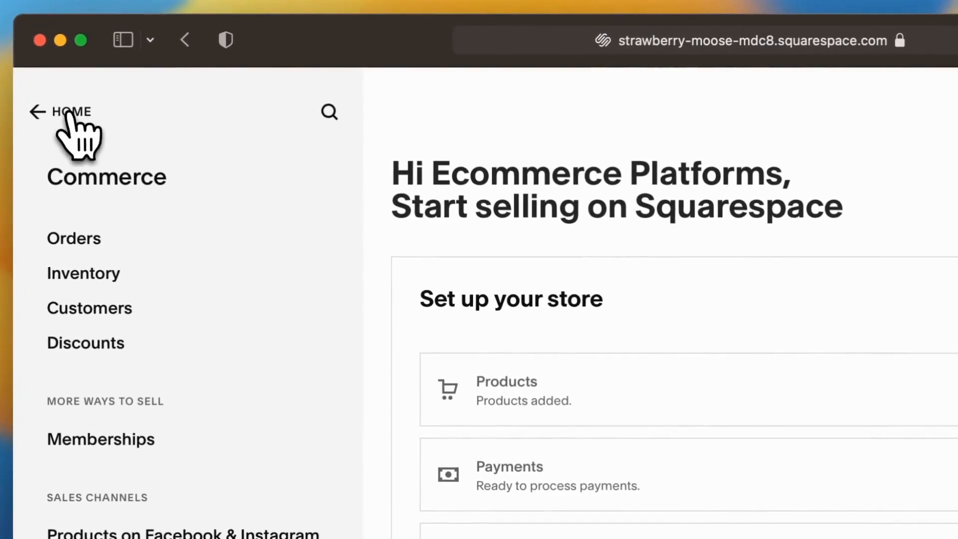
- Edit the Home page's site header and upload Logo.png from the Demo Store folder as the logo image
click(70, 112)
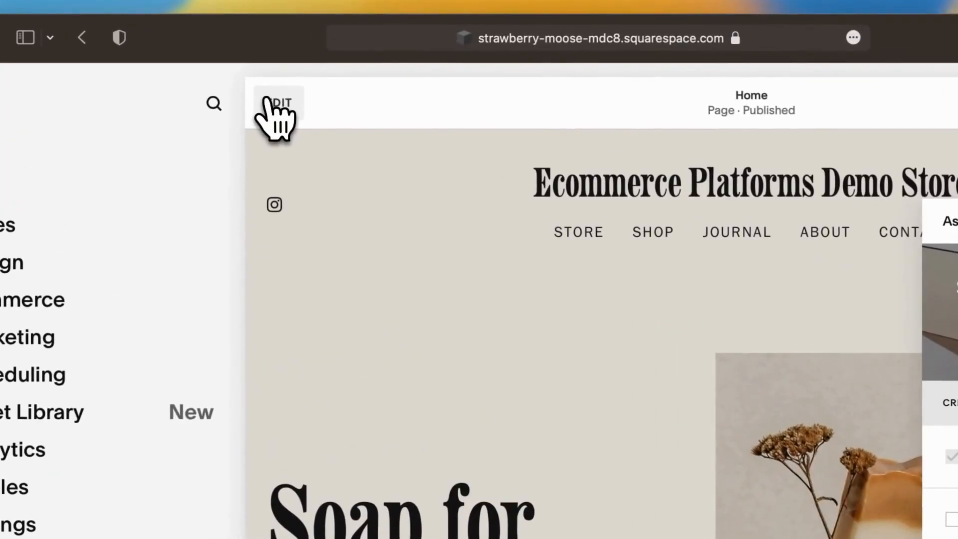
click(272, 69)
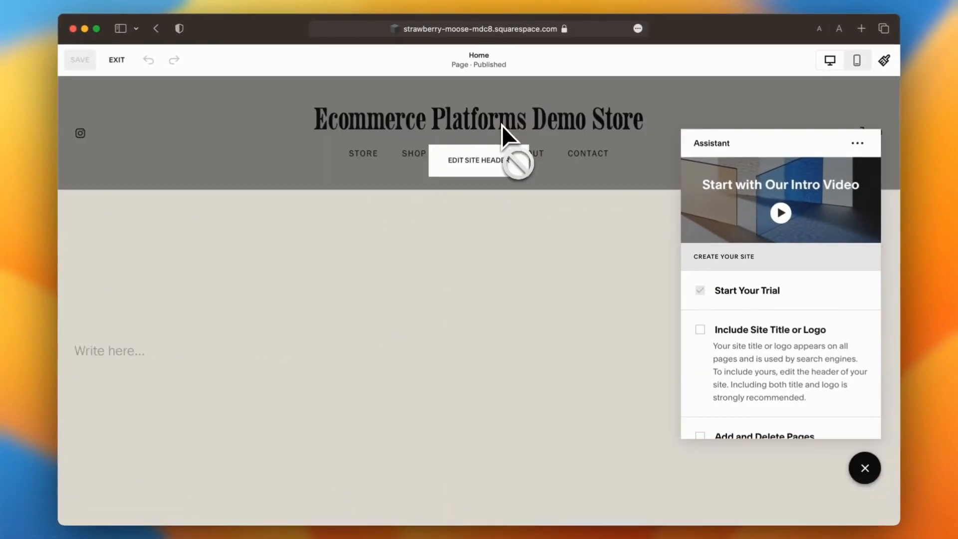
click(502, 154)
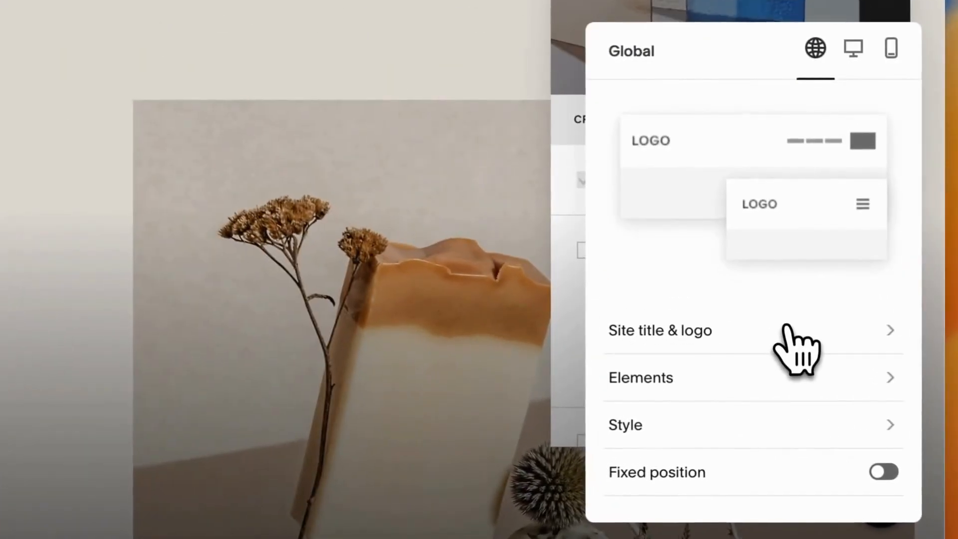
click(787, 329)
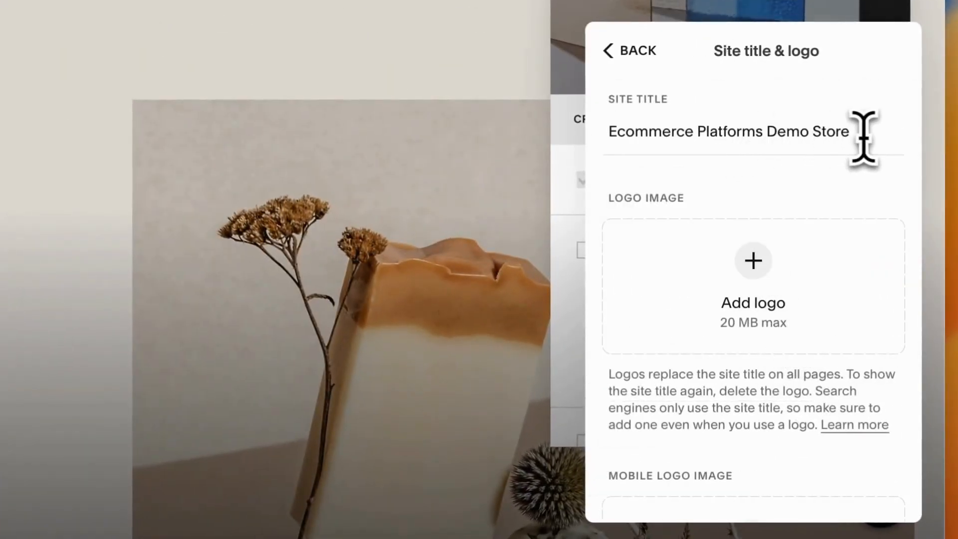
click(773, 278)
click(759, 321)
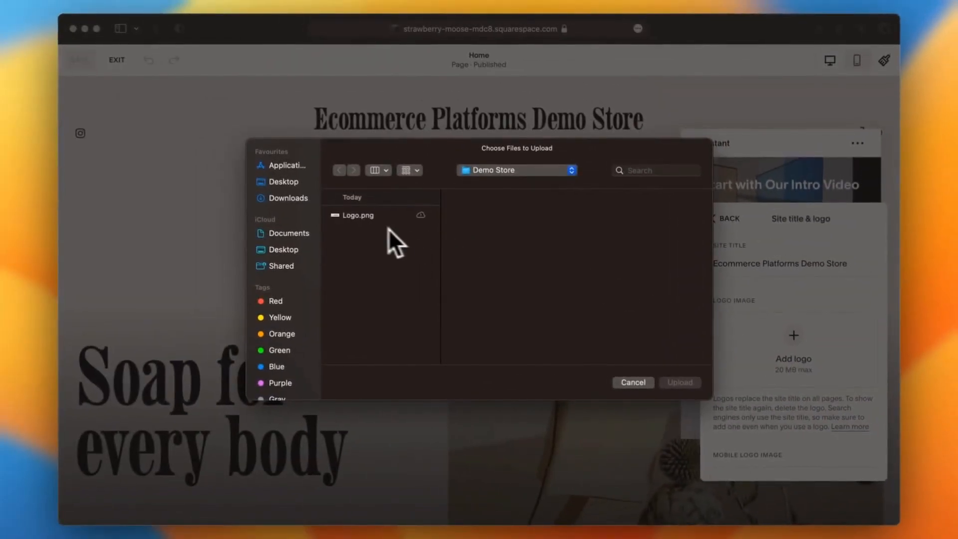
click(373, 215)
click(696, 384)
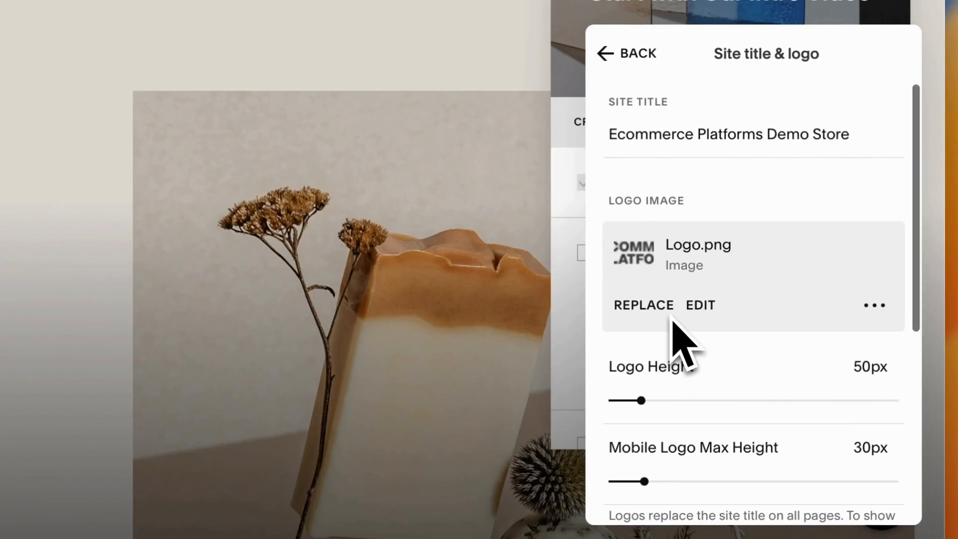
- Set the logo height to 87px and the mobile logo max height to 38px, and save the header changes
scroll(674, 336, down, 2)
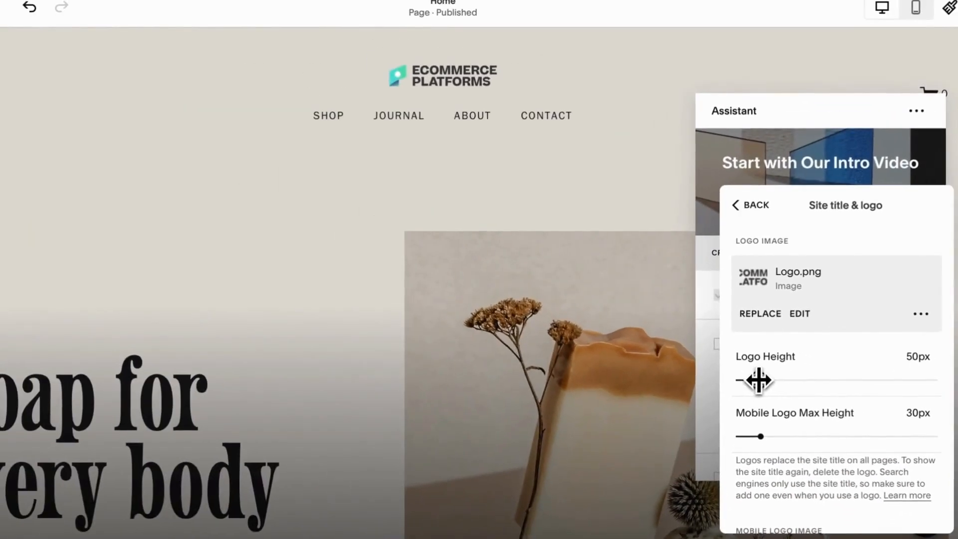
drag(639, 304, 674, 305)
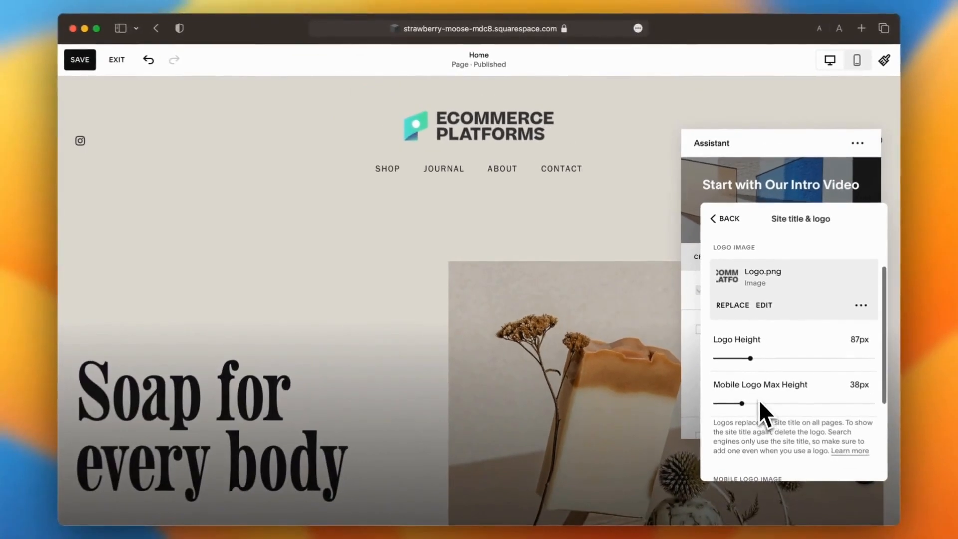
scroll(781, 434, down, 3)
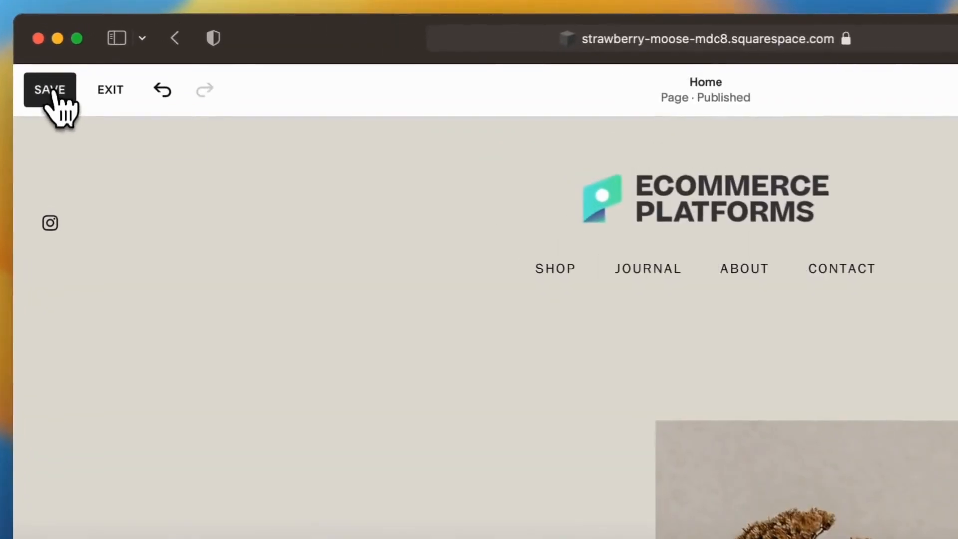
click(80, 59)
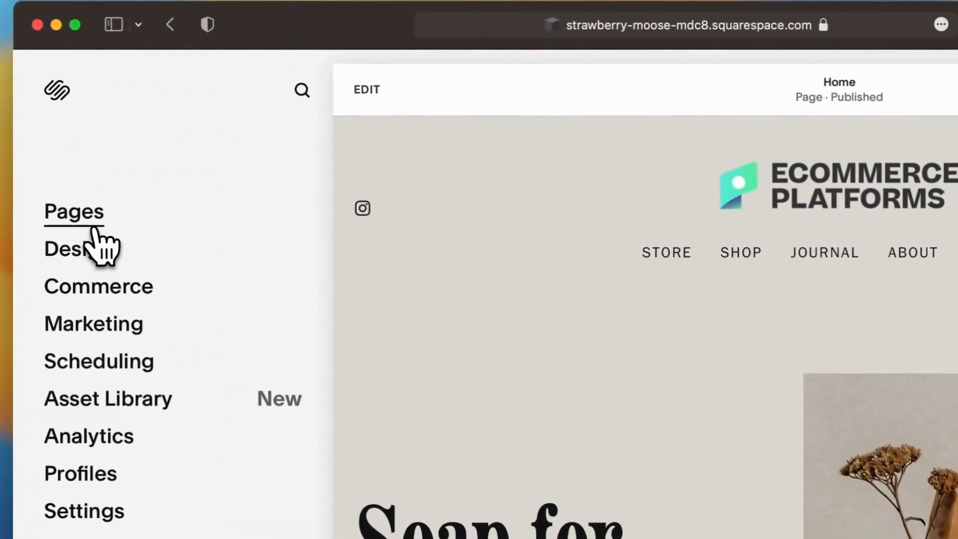
- Review the page types that can be added to the main navigation, and try deleting the About page
click(100, 146)
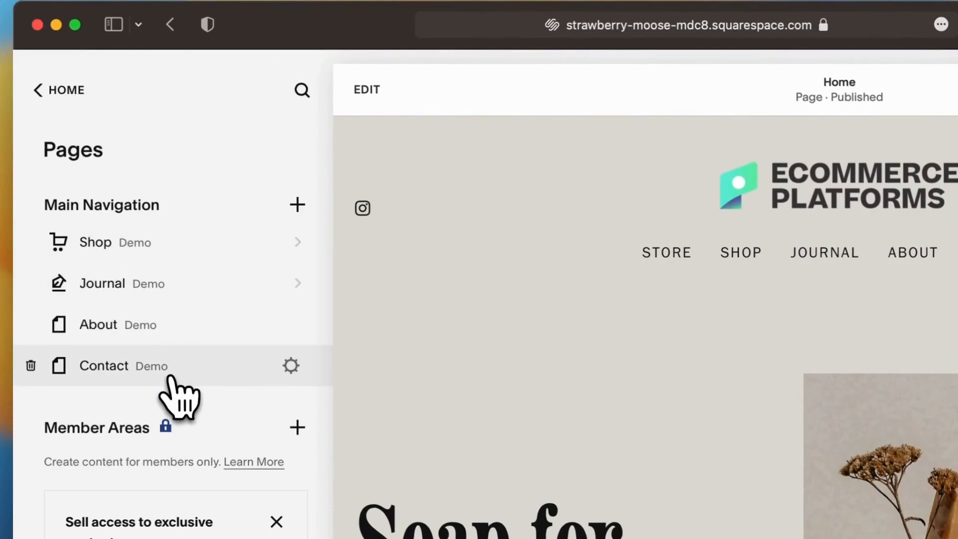
click(298, 205)
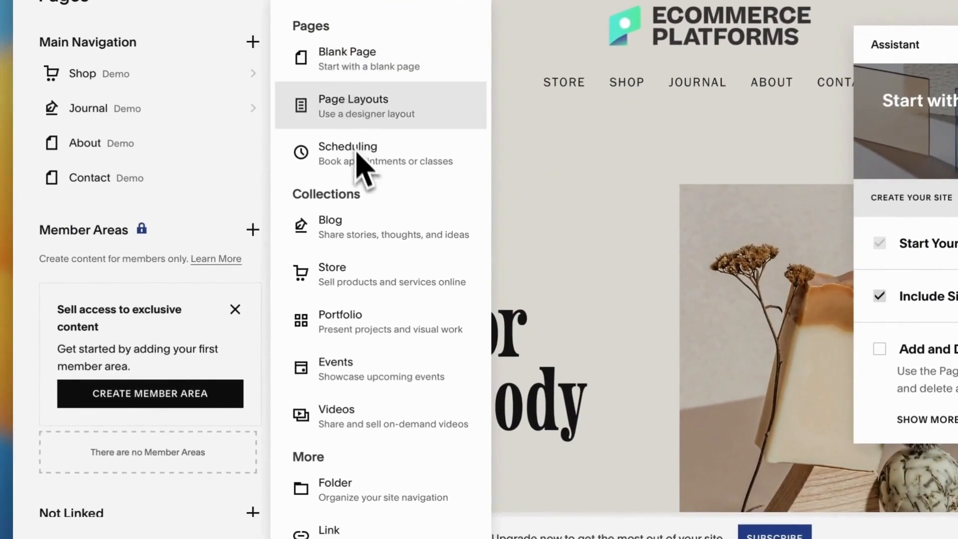
scroll(363, 167, down, 1)
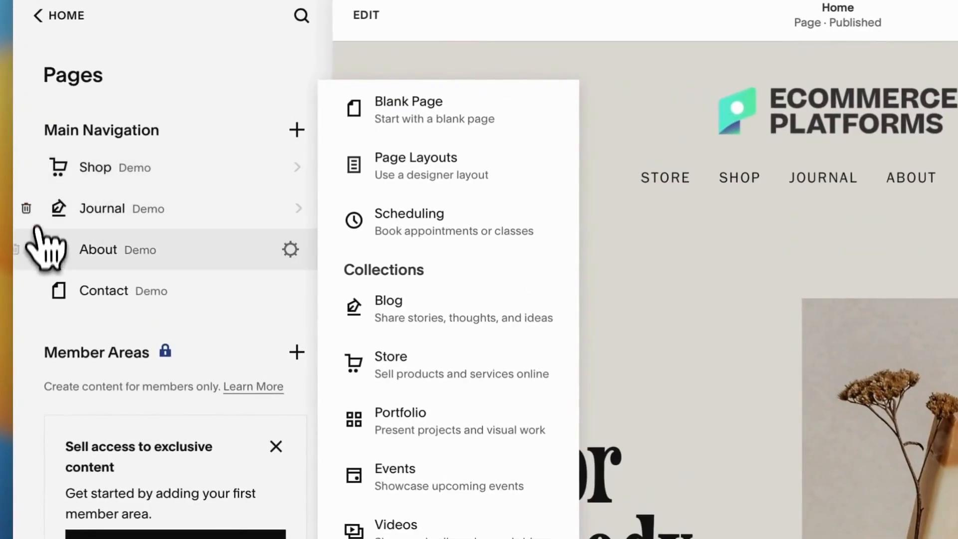
click(35, 256)
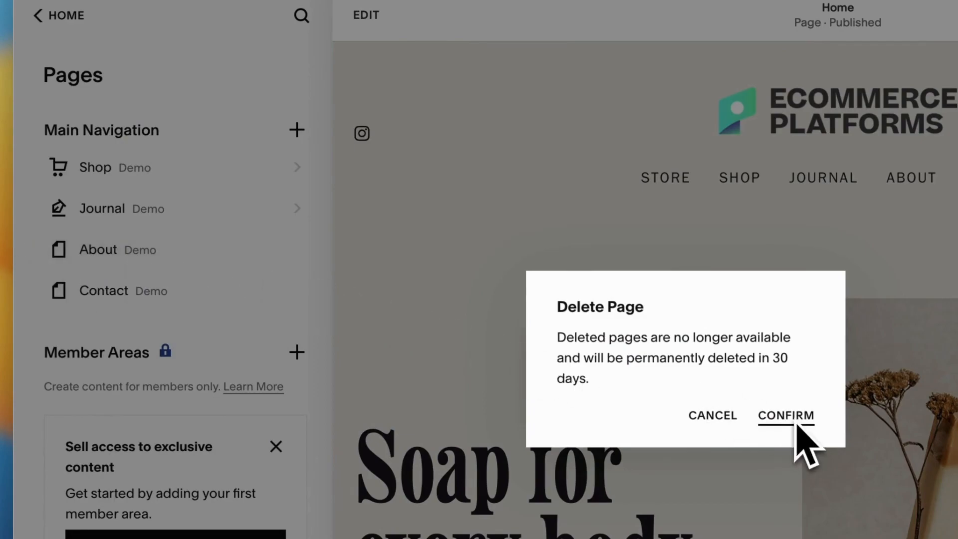
click(721, 418)
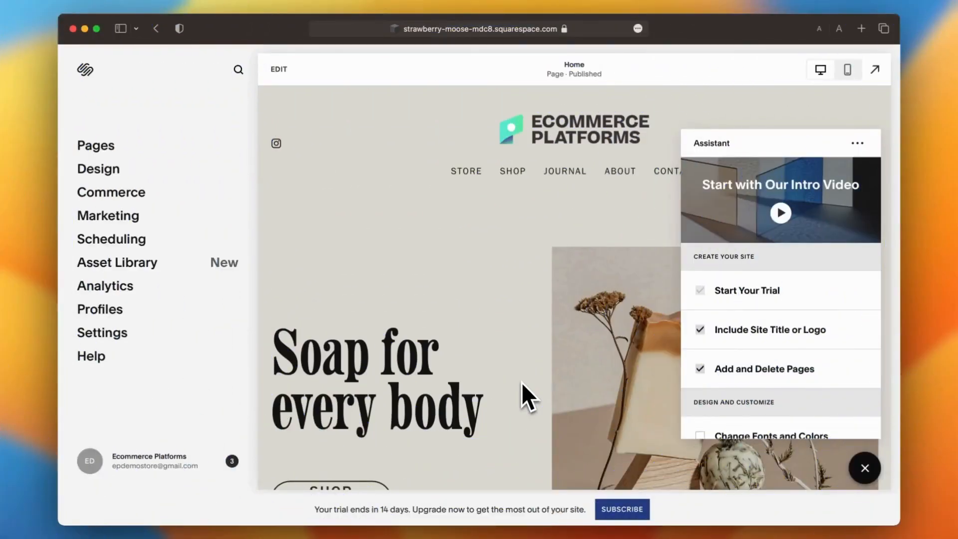
- Dismiss the Assistant checklist and open the font packs in the site-wide style settings
scroll(762, 347, down, 5)
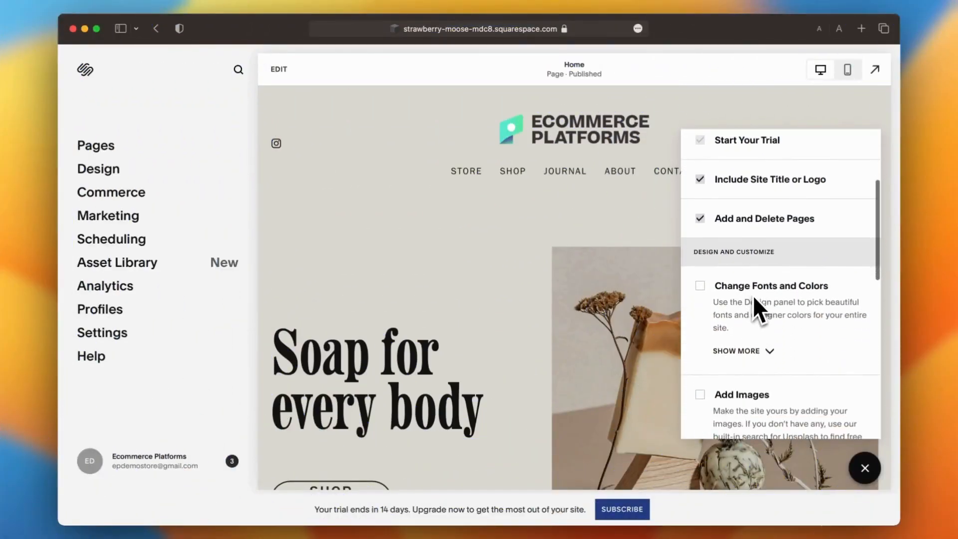
click(865, 468)
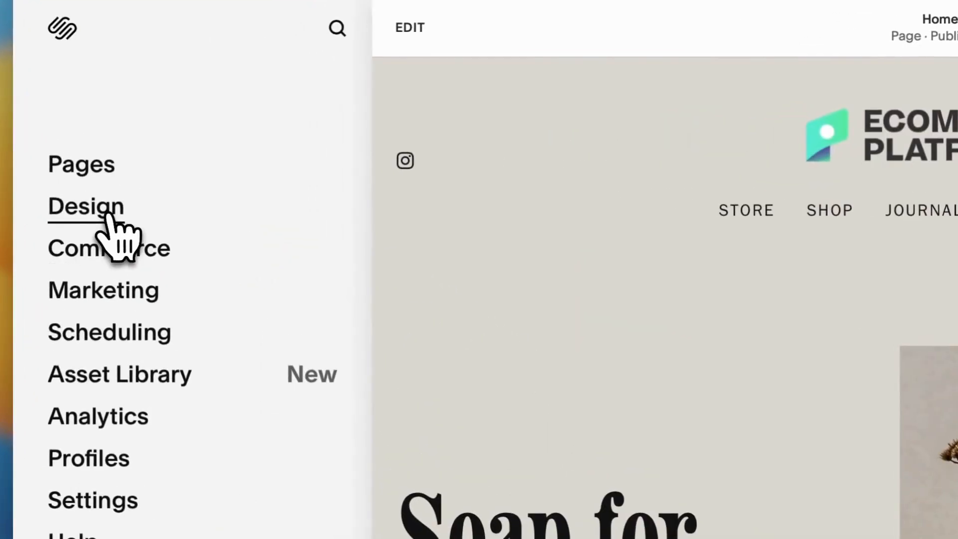
click(107, 170)
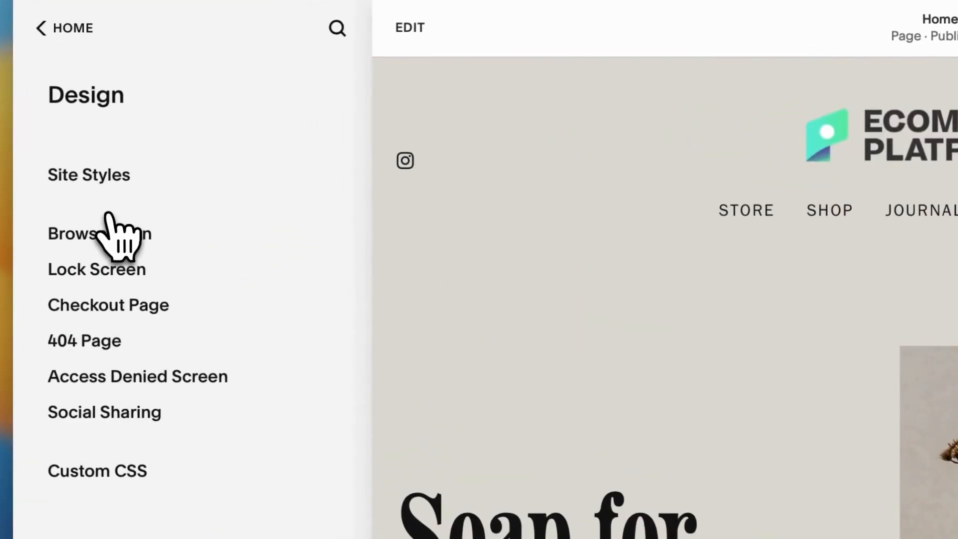
click(102, 178)
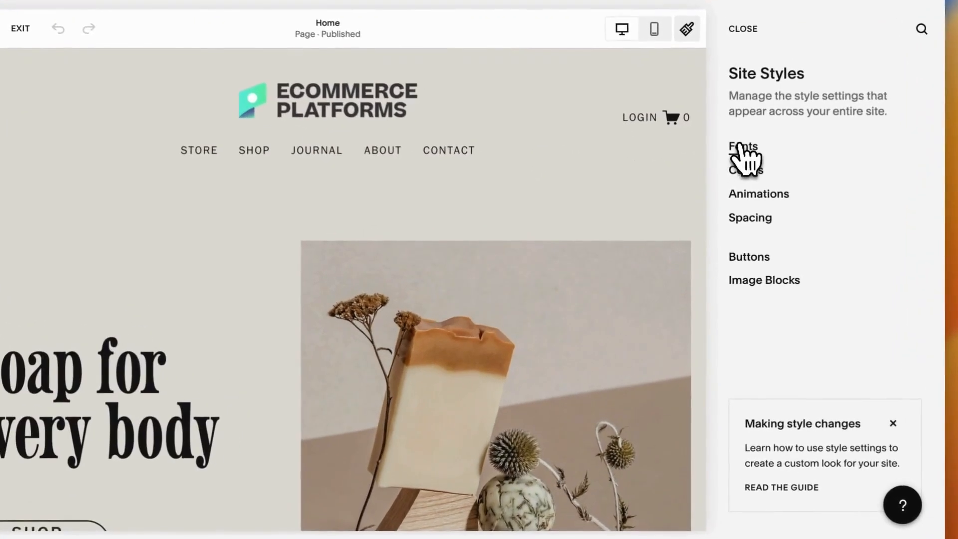
click(732, 167)
click(894, 241)
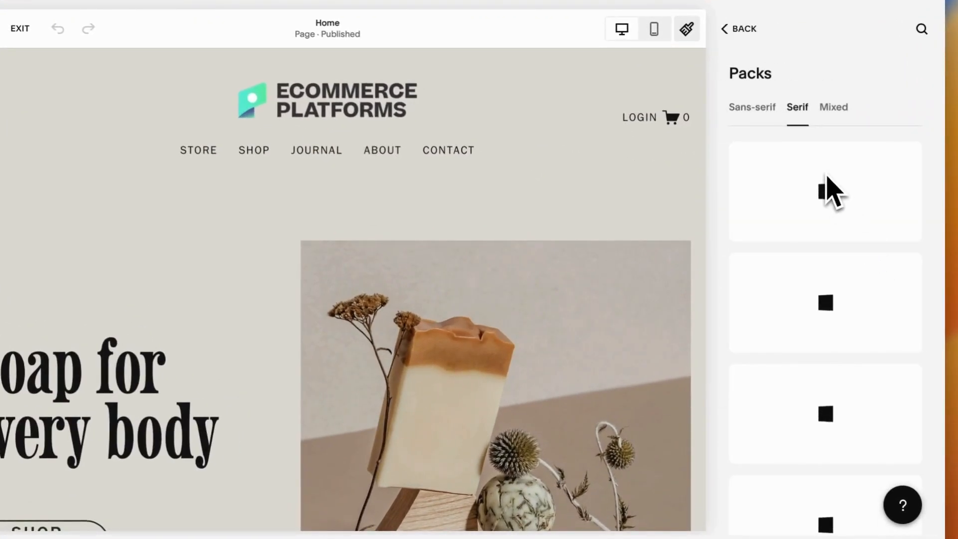
- Apply the Cormorant Garamond serif font pack to the site, and replace it with Baskerville Display PT
scroll(828, 188, down, 5)
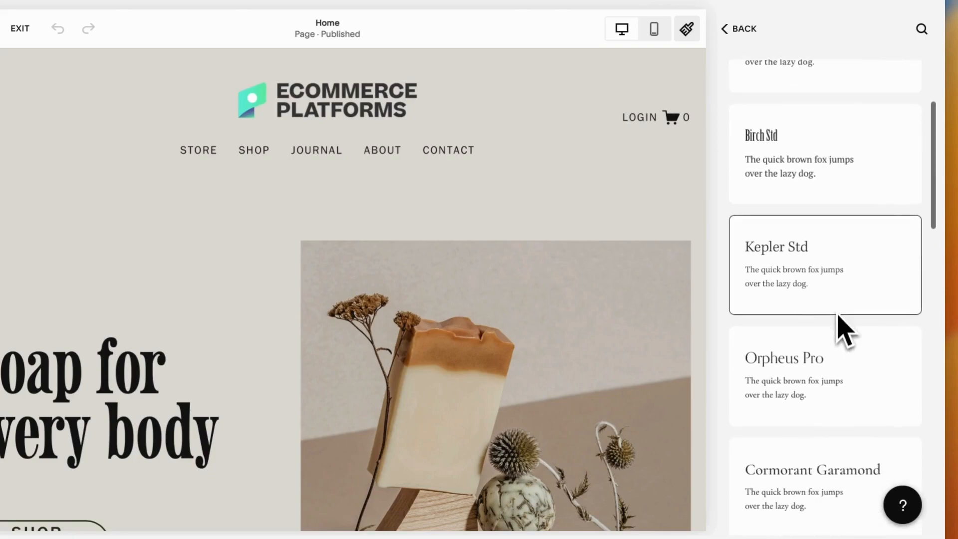
click(845, 394)
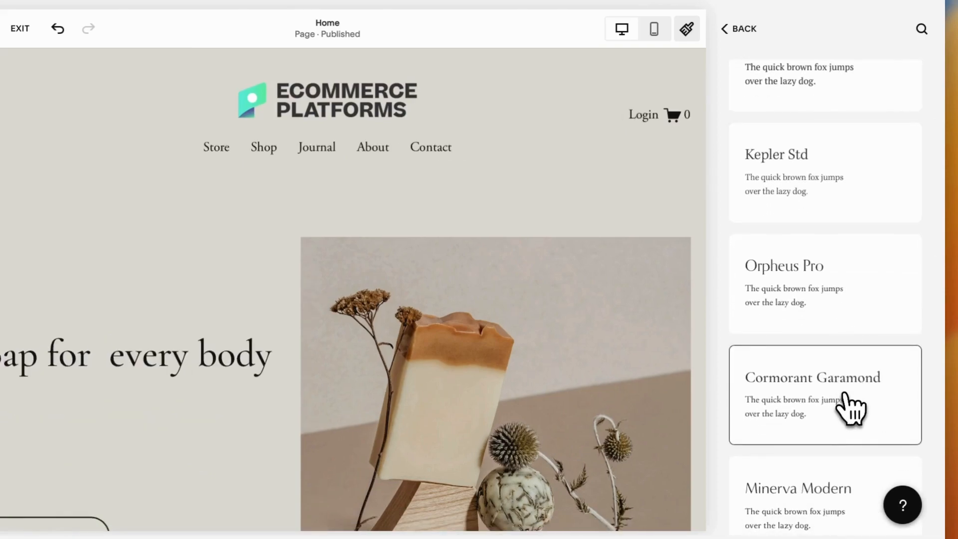
scroll(850, 407, down, 3)
click(831, 477)
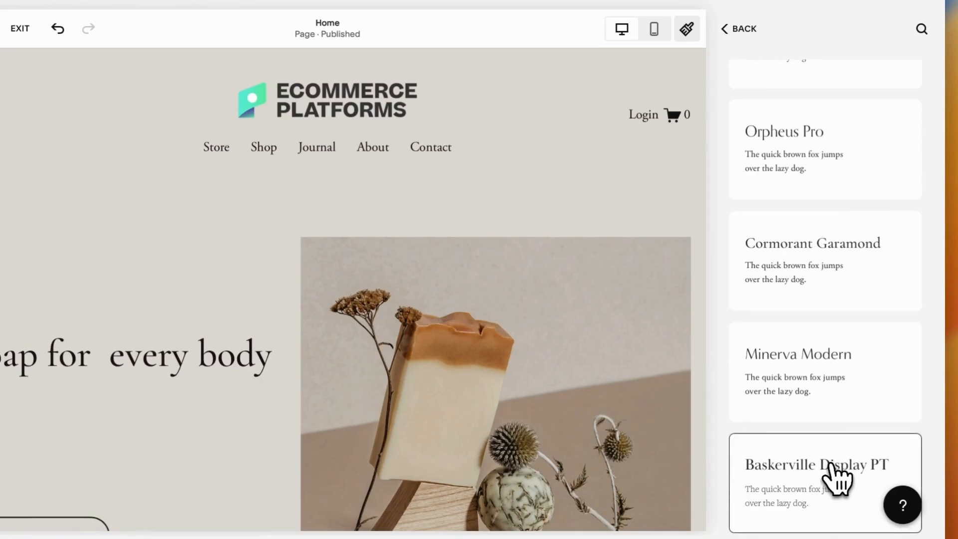
- Keep the Baskerville Display PT font pack and set the site-wide base font size to 18px
click(739, 30)
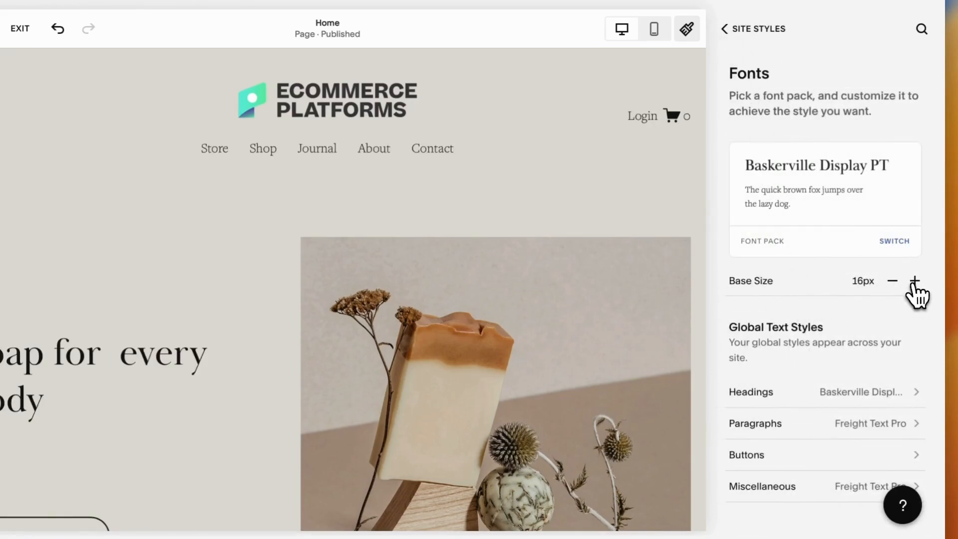
click(915, 282)
scroll(895, 361, down, 2)
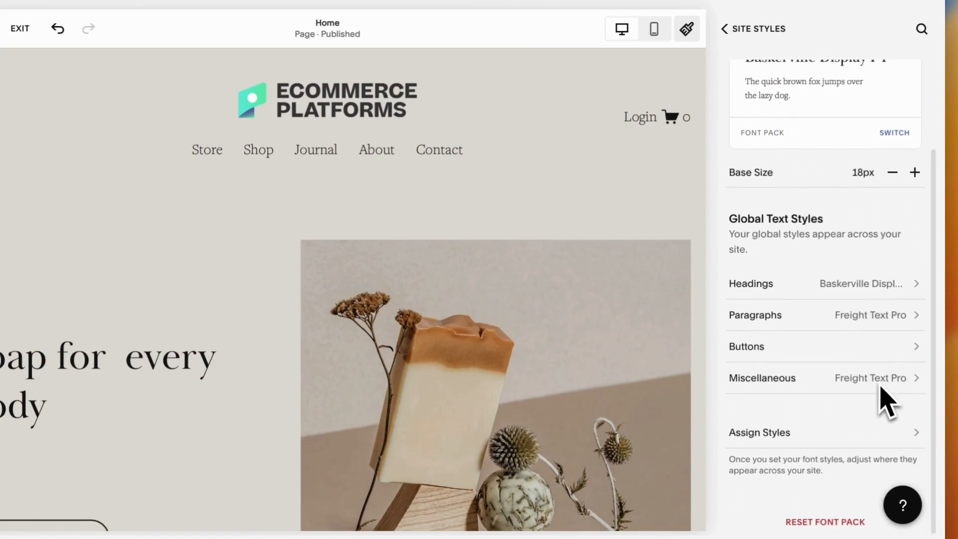
scroll(884, 398, up, 2)
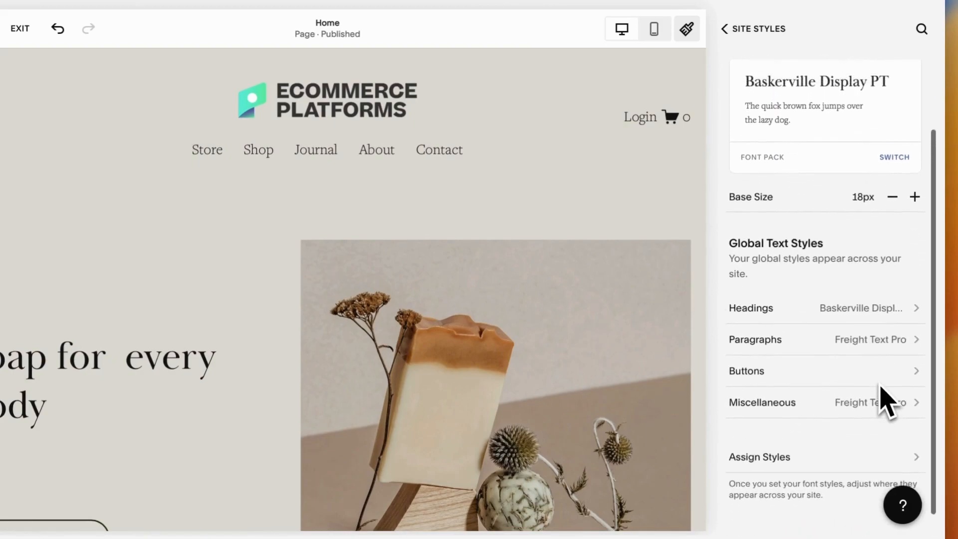
click(755, 30)
- Review the site's colour palette and the customisable colour themes from Lightest 1 to Darkest 2
click(758, 175)
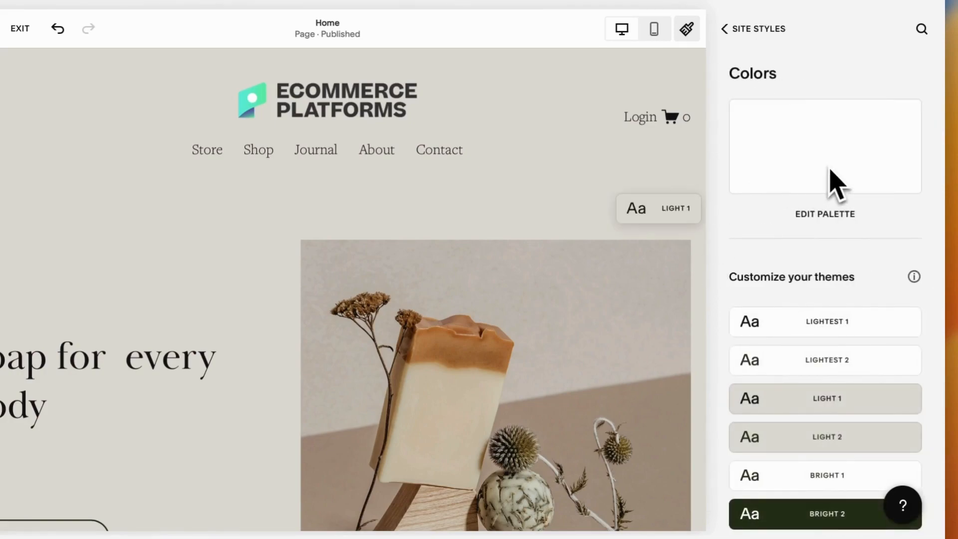
scroll(833, 235, down, 3)
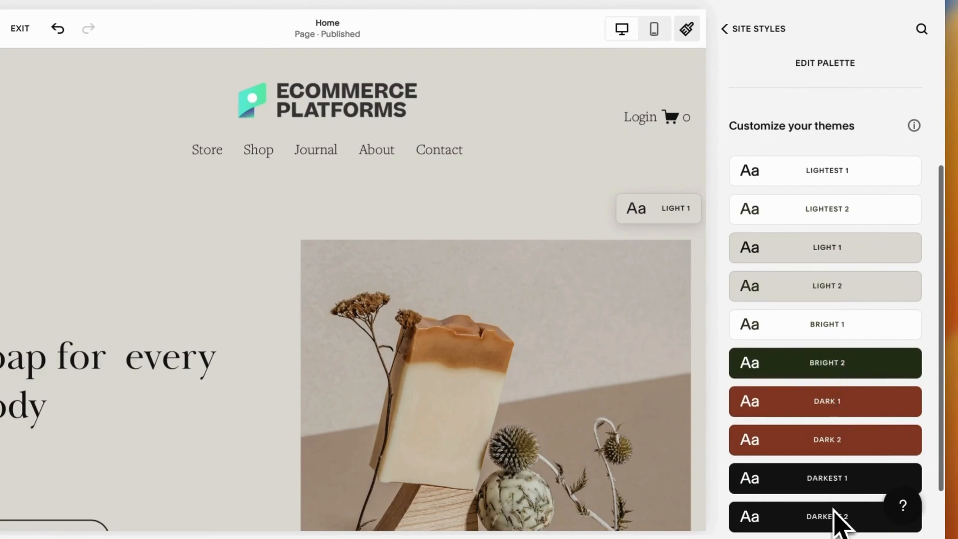
click(759, 30)
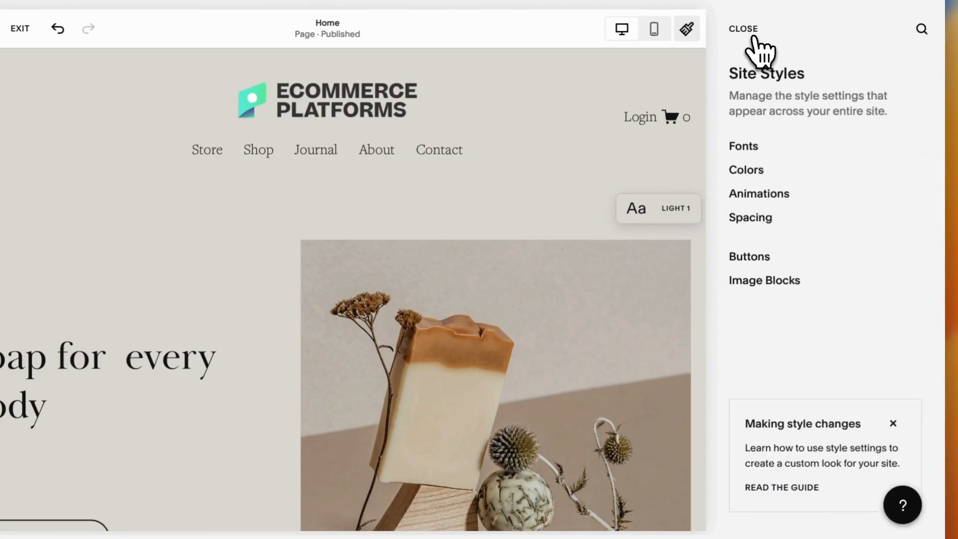
- Apply the Fade animation style across the site and save the site style changes
click(763, 195)
click(906, 222)
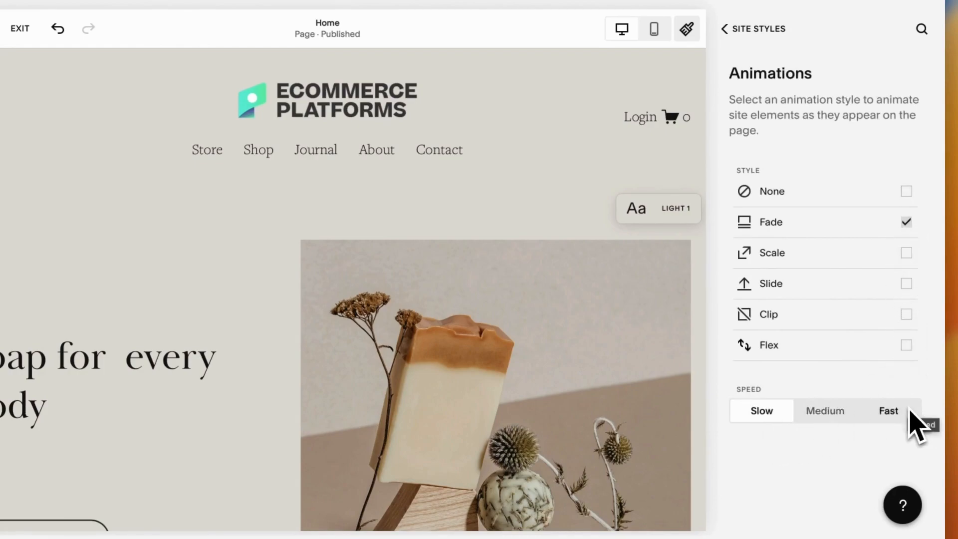
click(733, 31)
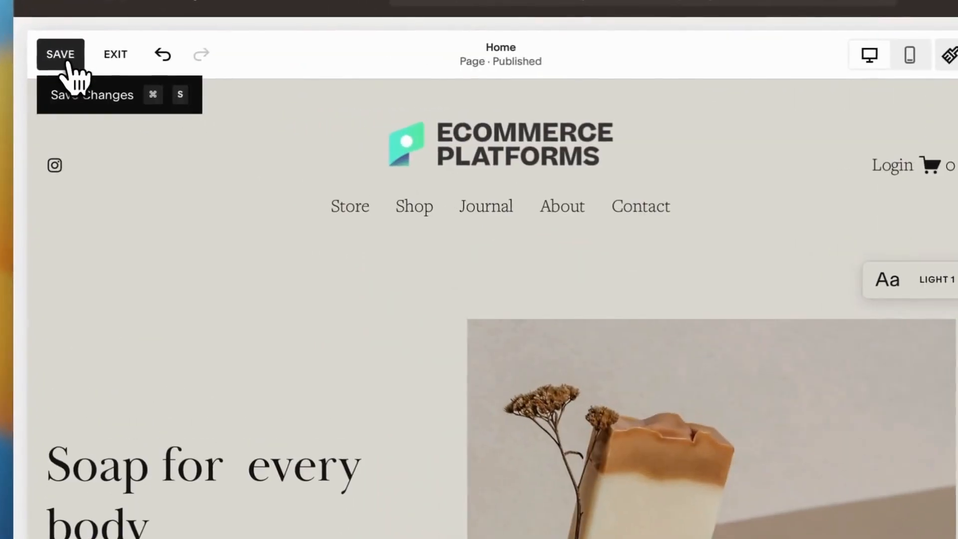
click(90, 69)
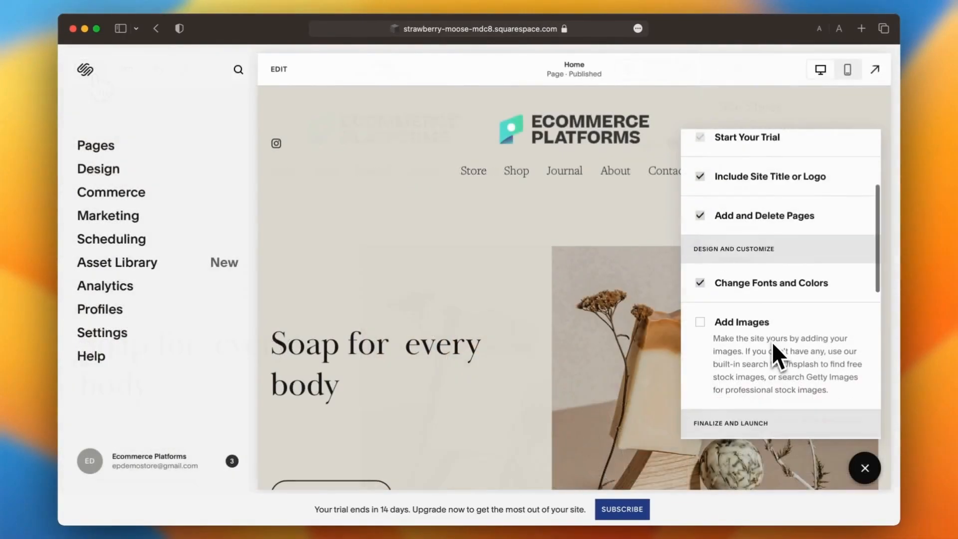
- Dismiss the Assistant checklist and replace the Home page's main heading with "Demo Text"
click(864, 467)
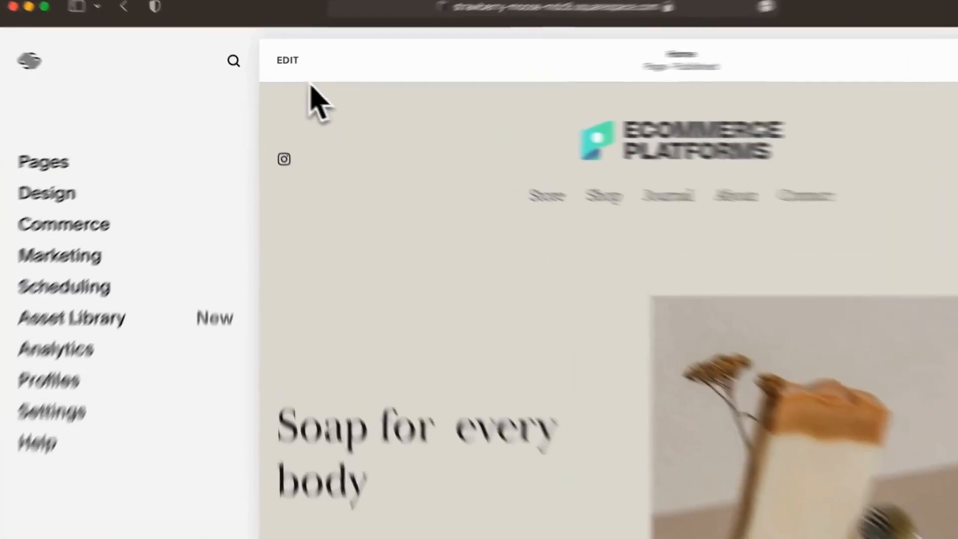
click(279, 69)
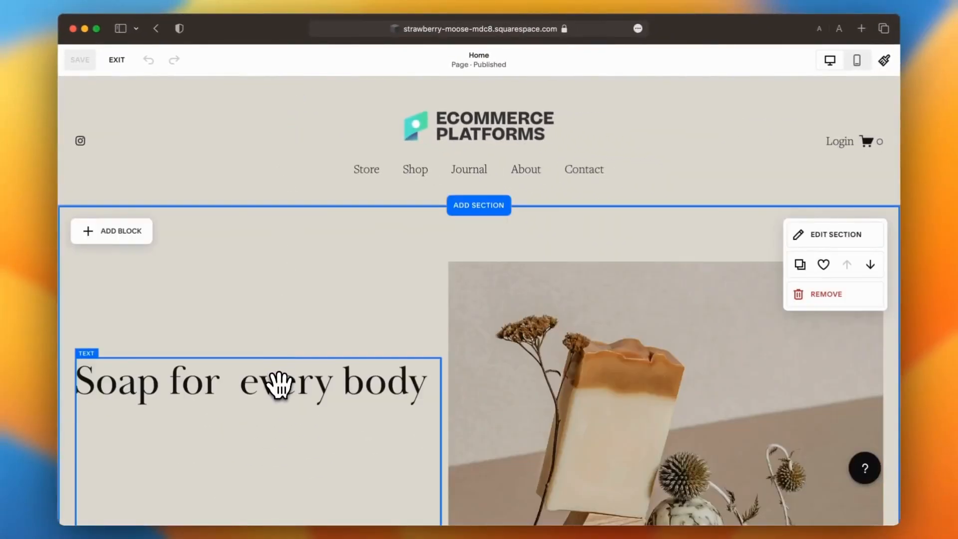
click(278, 384)
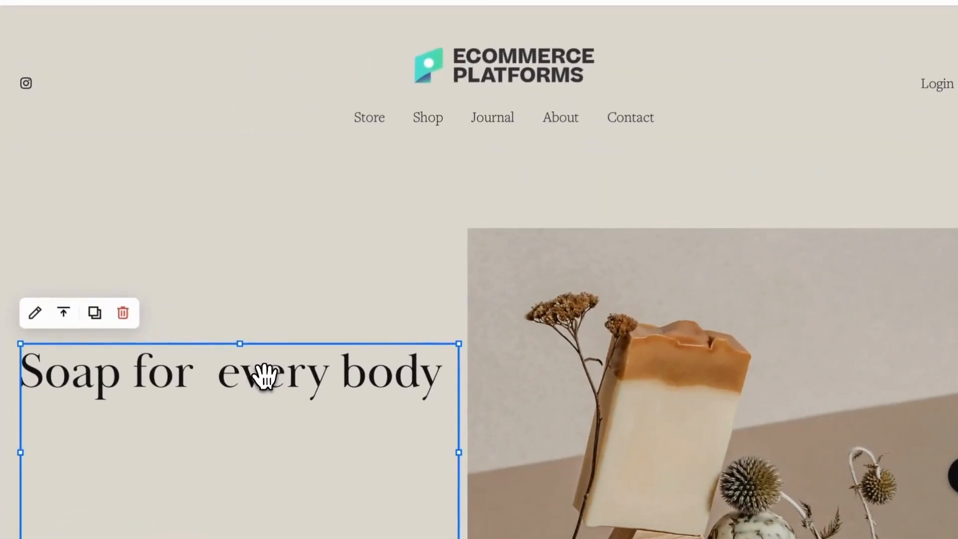
triple_click(265, 376)
text(Demo Text)
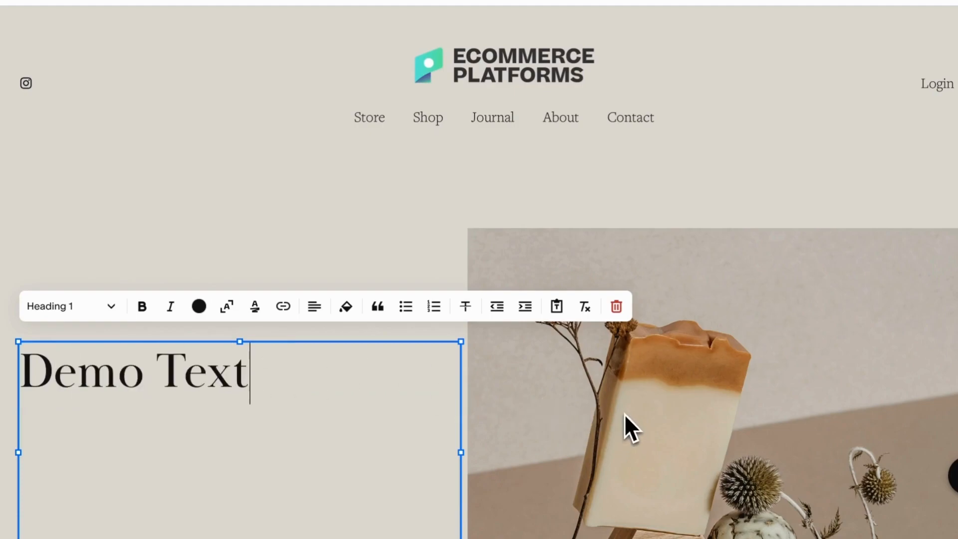
- Replace the Home page's soap image with a free stock photo of snowy mountains and save the page
click(625, 414)
click(814, 401)
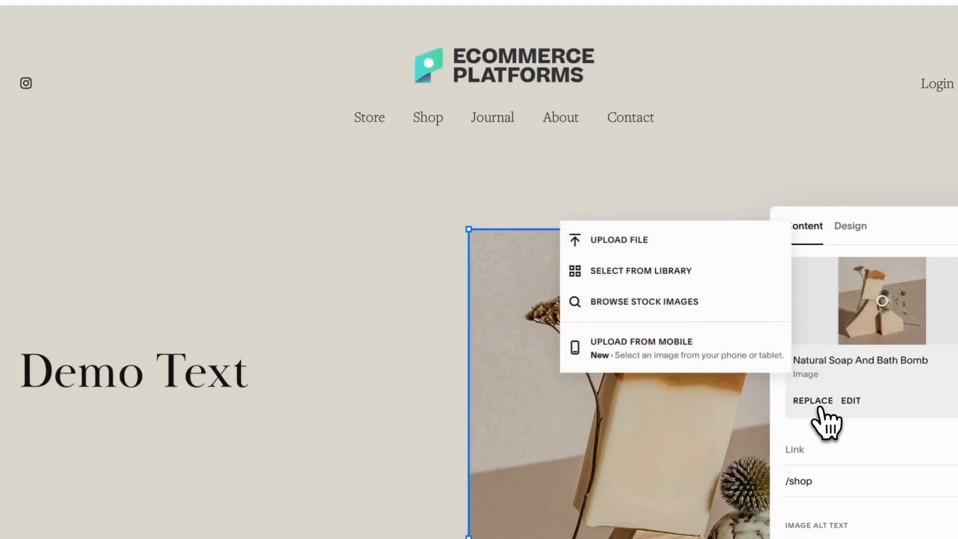
click(713, 305)
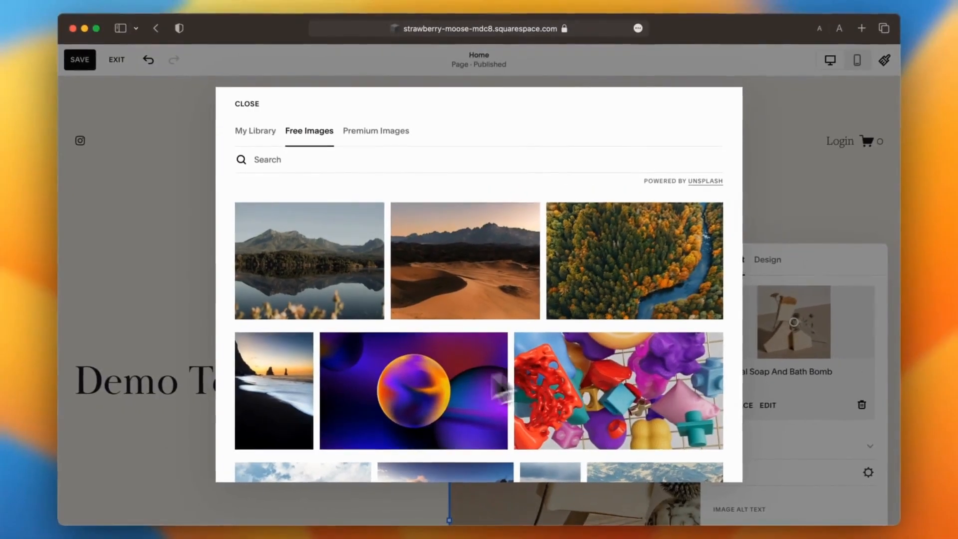
scroll(477, 397, down, 5)
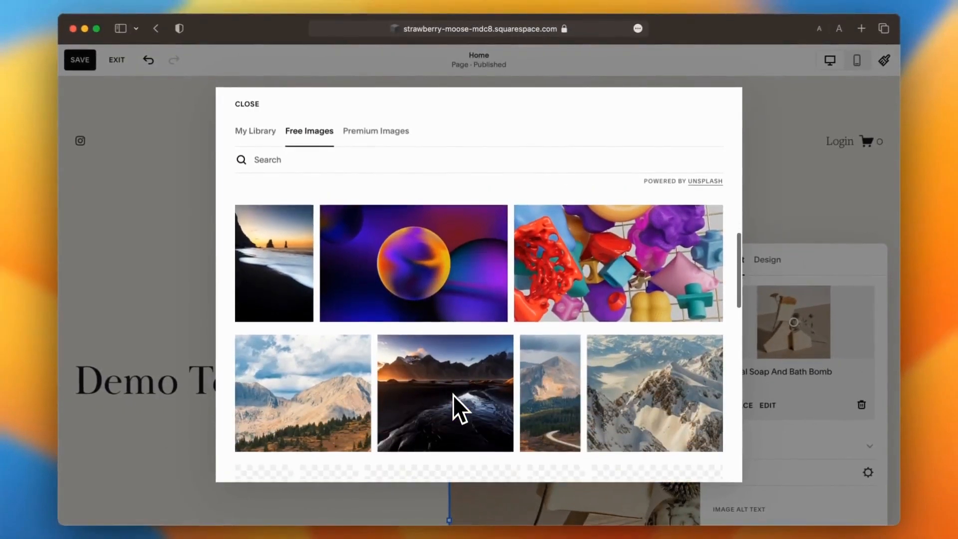
click(627, 389)
click(631, 343)
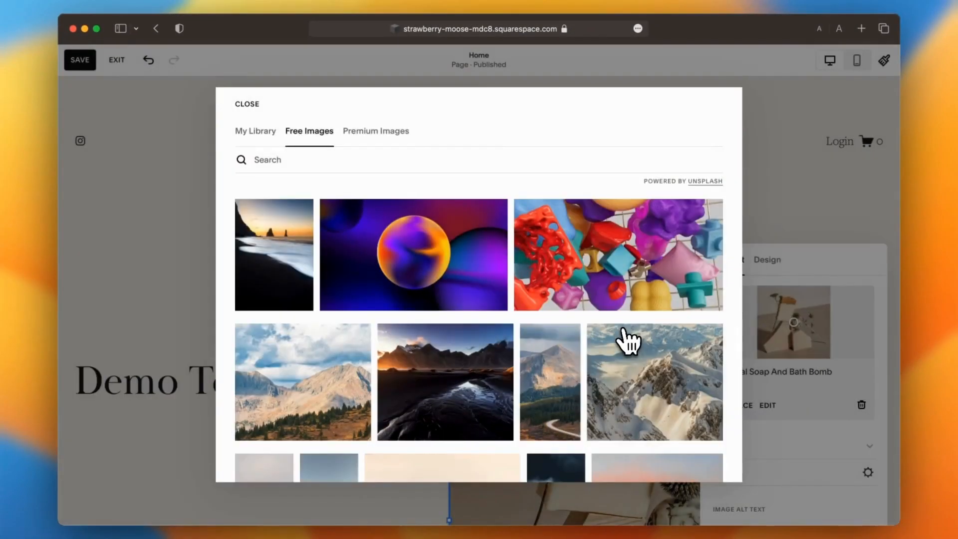
scroll(734, 418, down, 1)
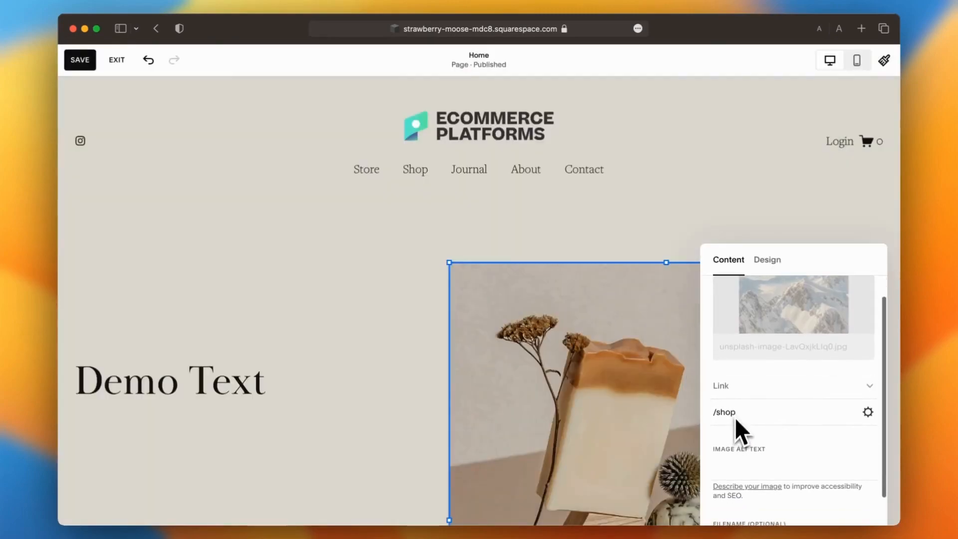
scroll(684, 460, down, 4)
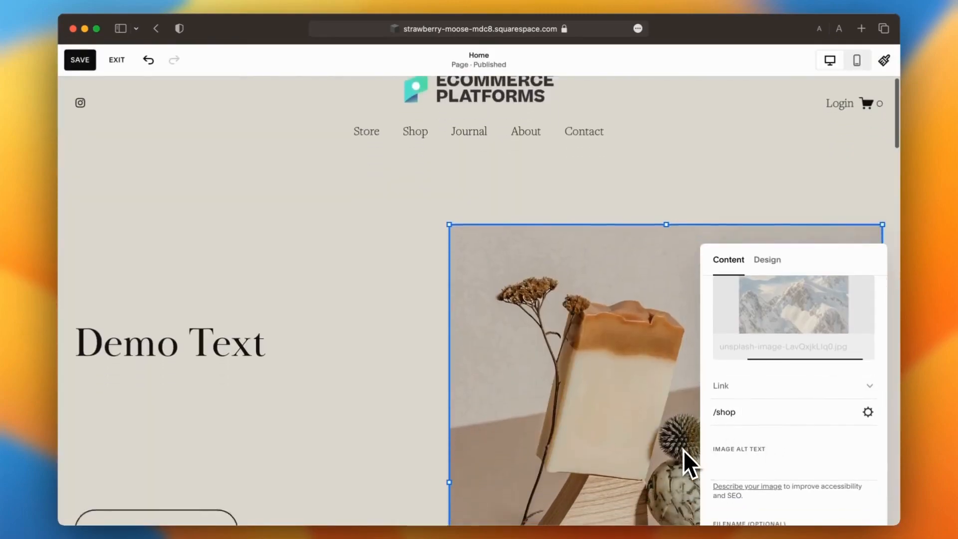
scroll(749, 464, down, 1)
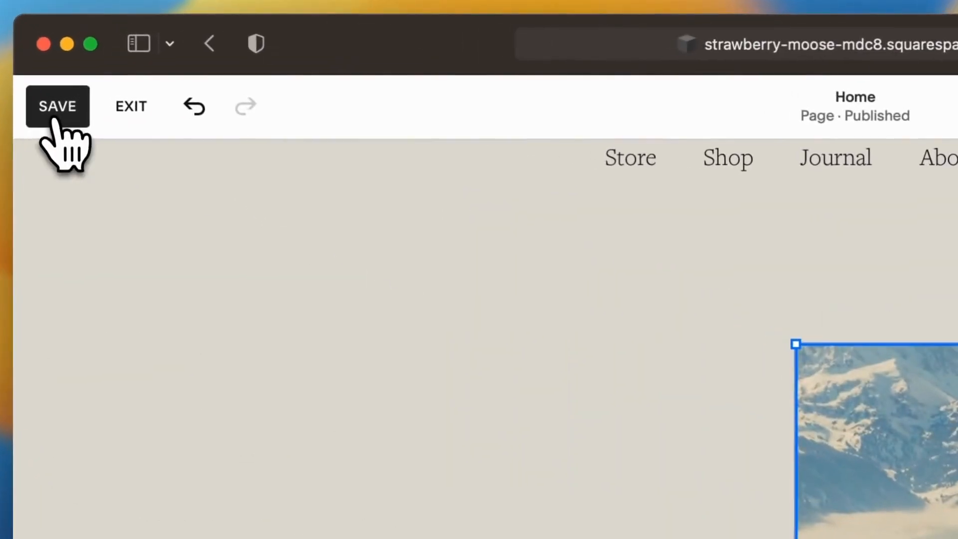
click(53, 118)
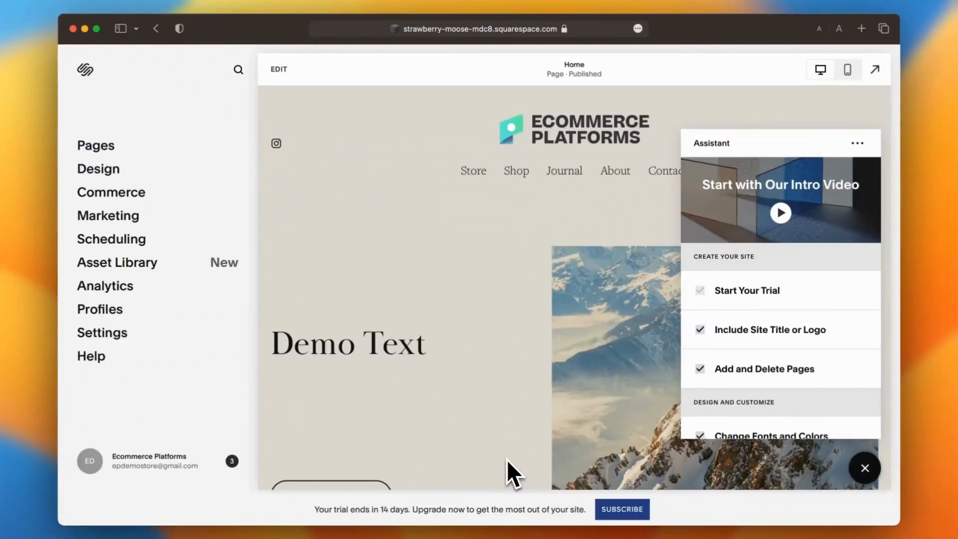
- Search for the new domain ecommercedemostore.com in the site's domain settings, and close the search without buying
scroll(768, 382, down, 5)
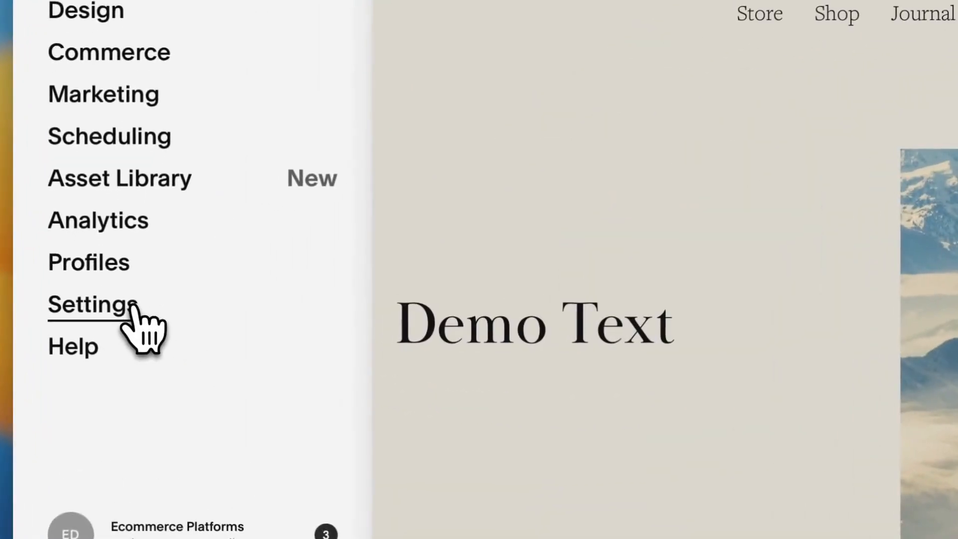
click(132, 336)
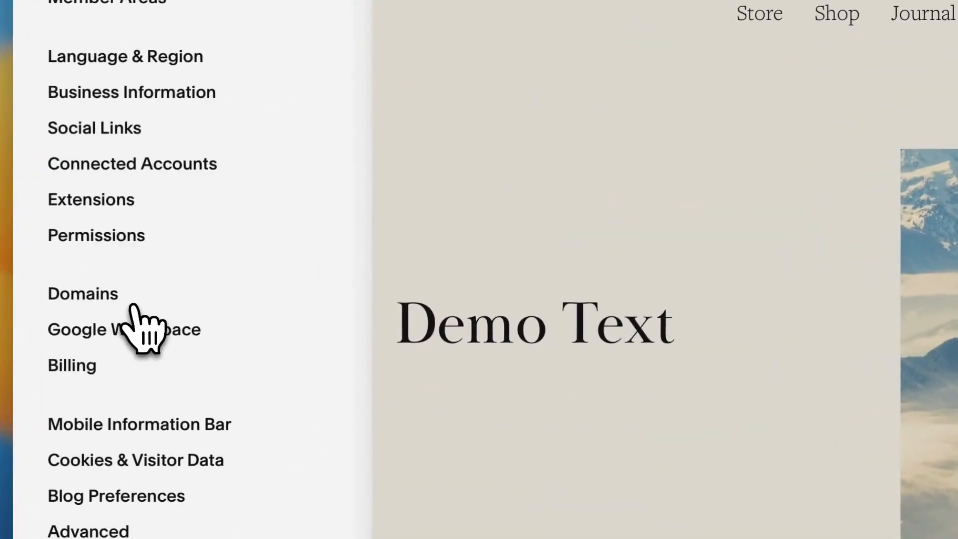
click(95, 294)
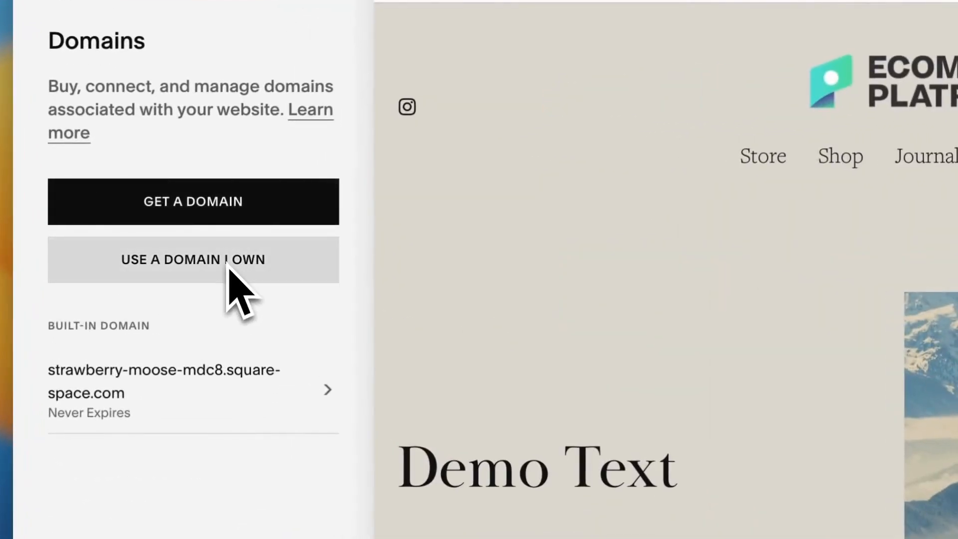
click(227, 210)
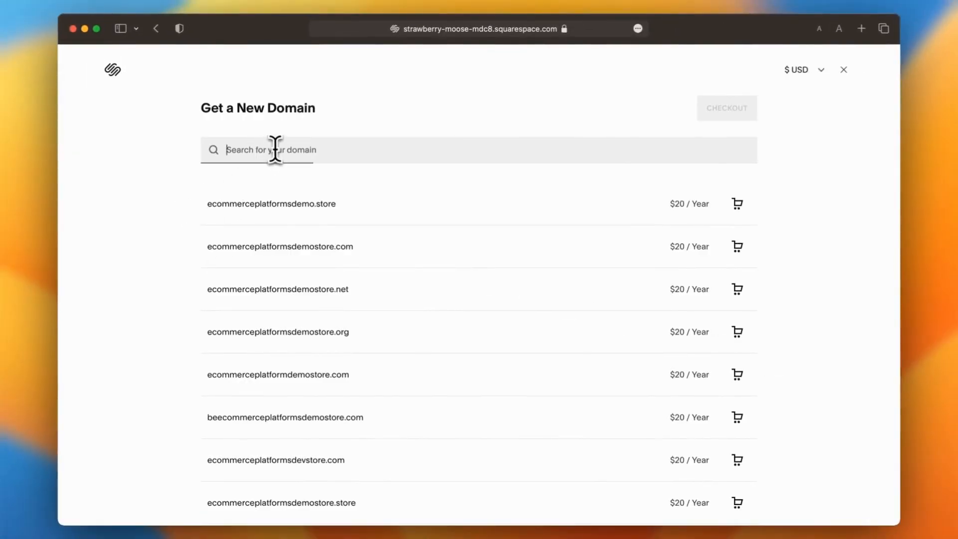
text(ecommercedemostore.com)
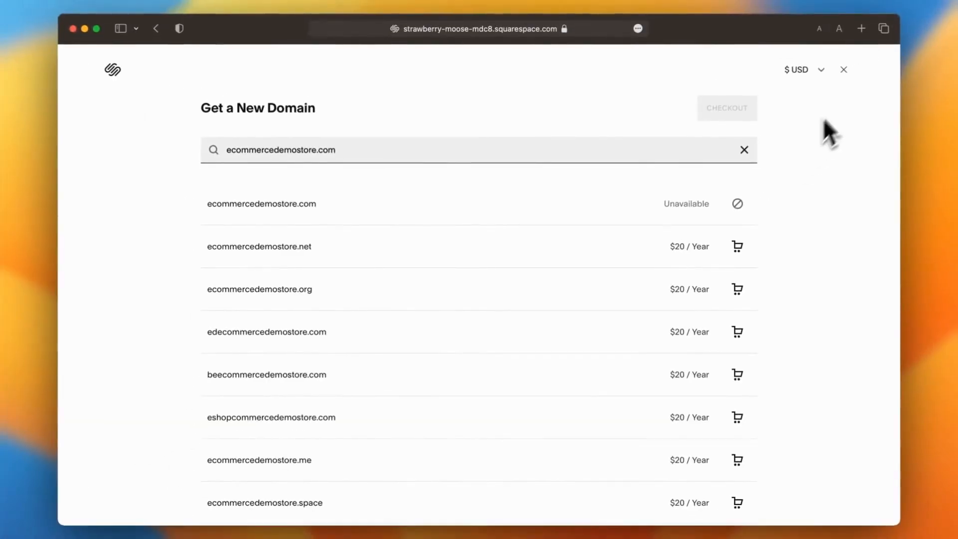
click(844, 70)
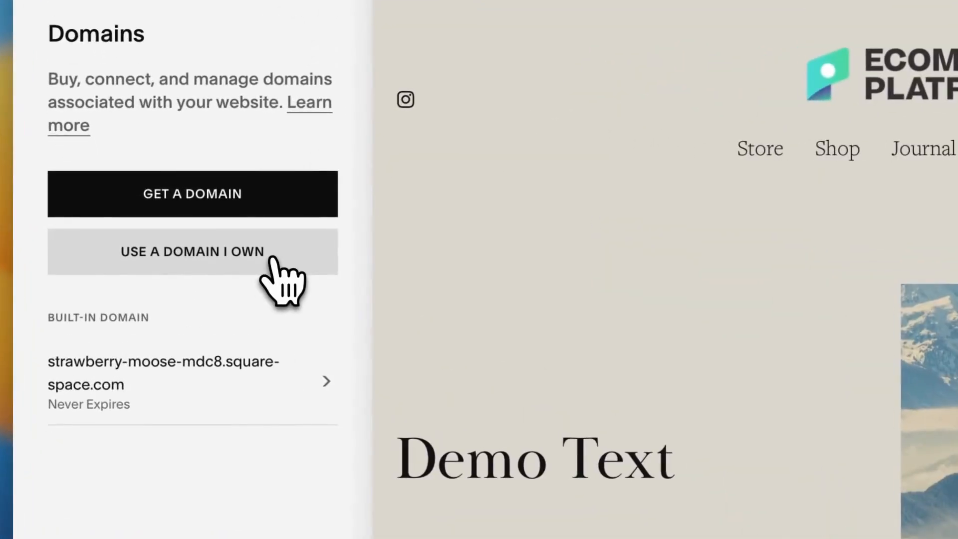
- Submit ecommercedemostore.com as an already owned domain to use with the site
click(272, 258)
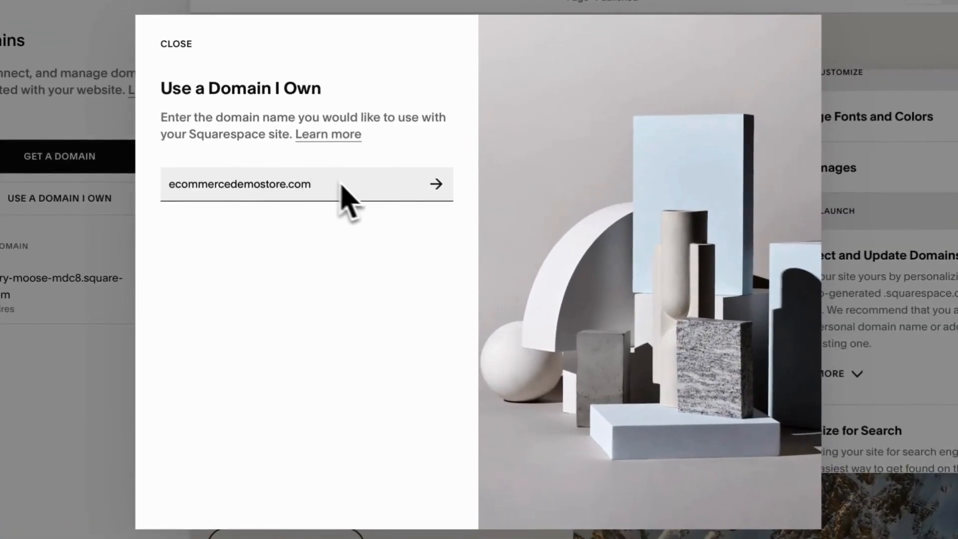
click(436, 184)
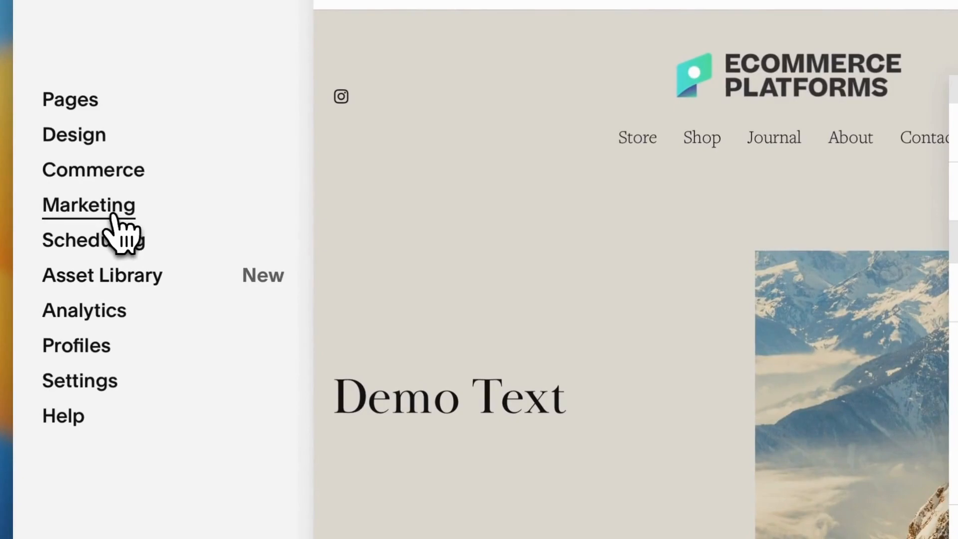
- Review the SEO appearance settings for the home page, pages and items in the marketing section
click(115, 215)
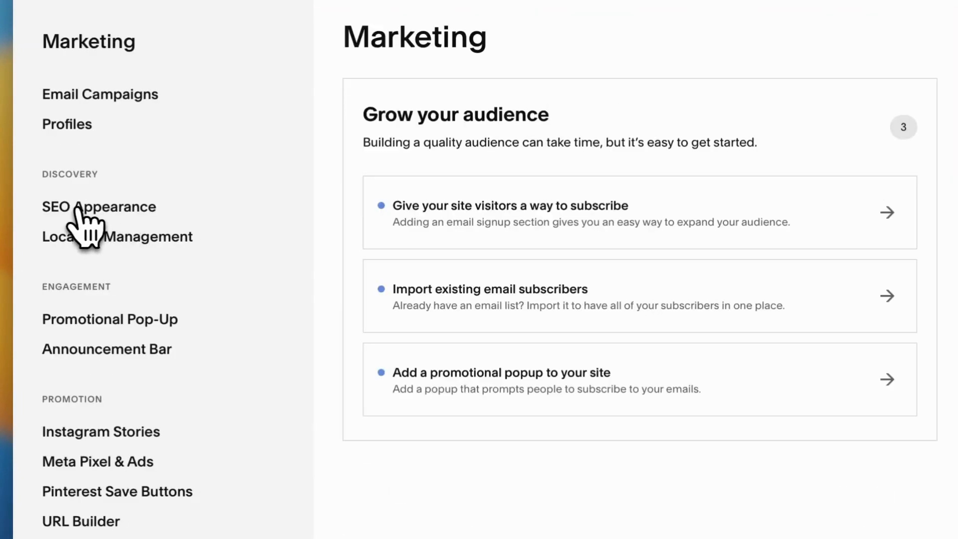
click(79, 209)
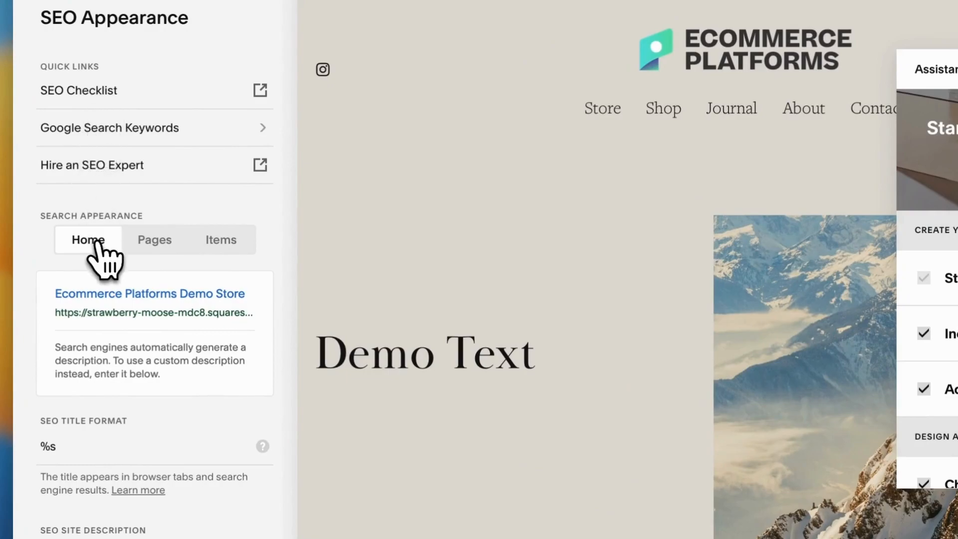
click(155, 247)
click(235, 252)
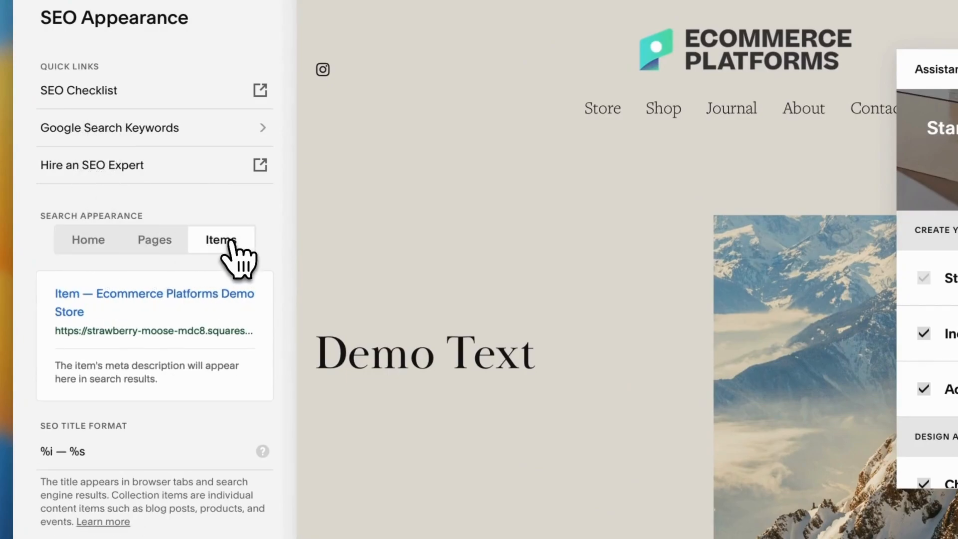
click(90, 250)
scroll(102, 441, down, 3)
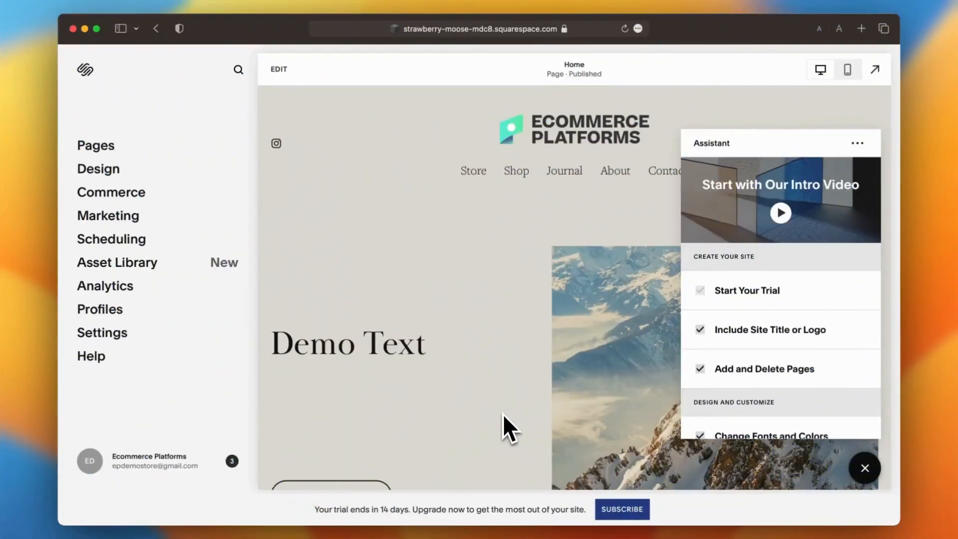
- Start subscribing from the end of the assistant's launch checklist, and compare the features of the Personal, Business and Commerce plans
scroll(768, 301, down, 6)
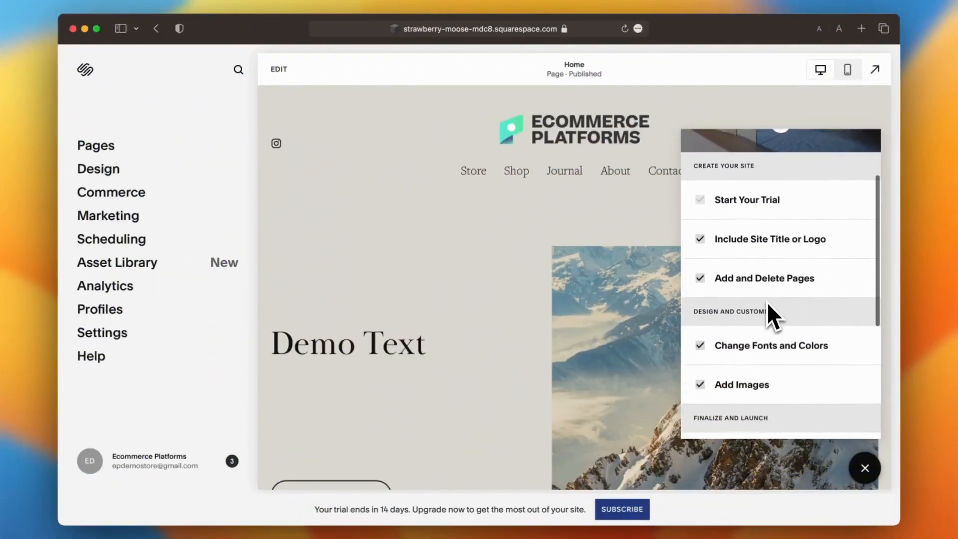
scroll(767, 301, down, 3)
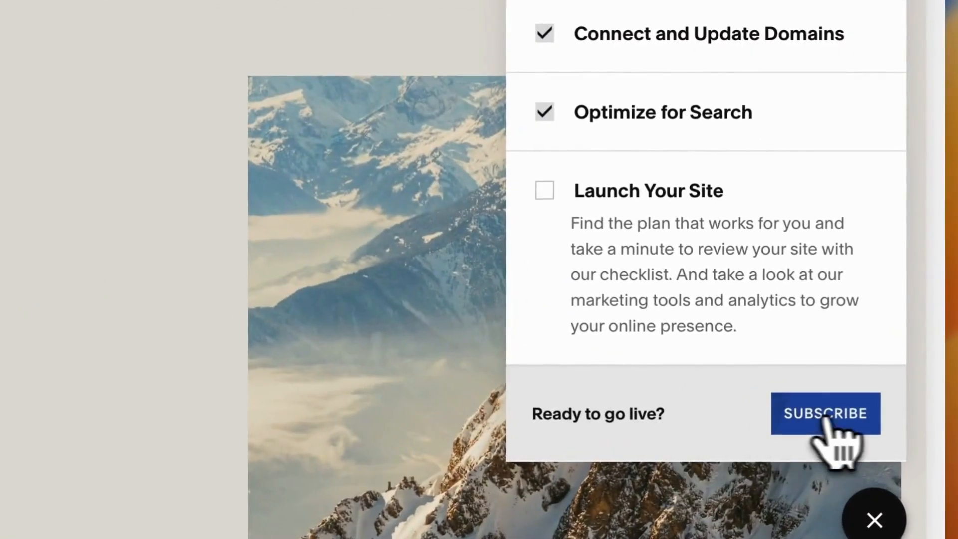
click(843, 418)
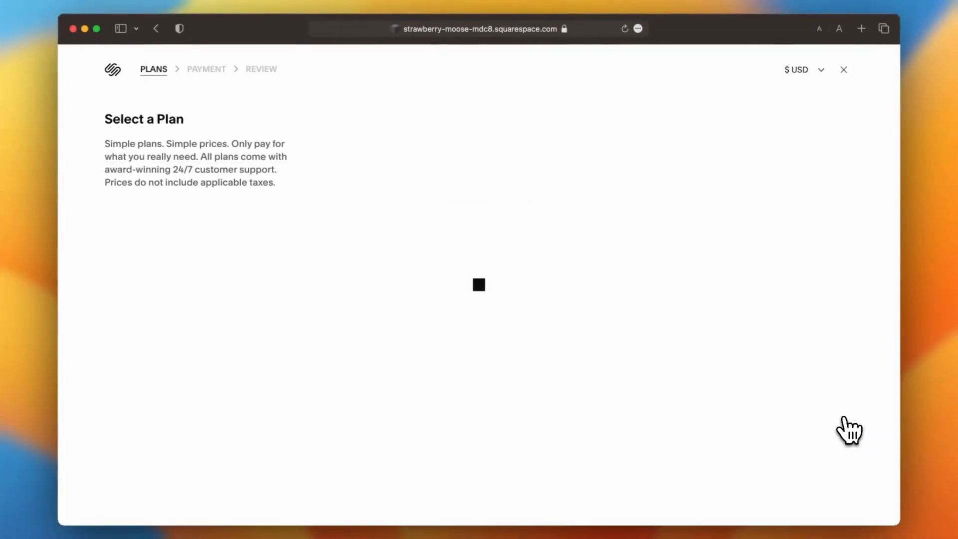
scroll(670, 405, down, 6)
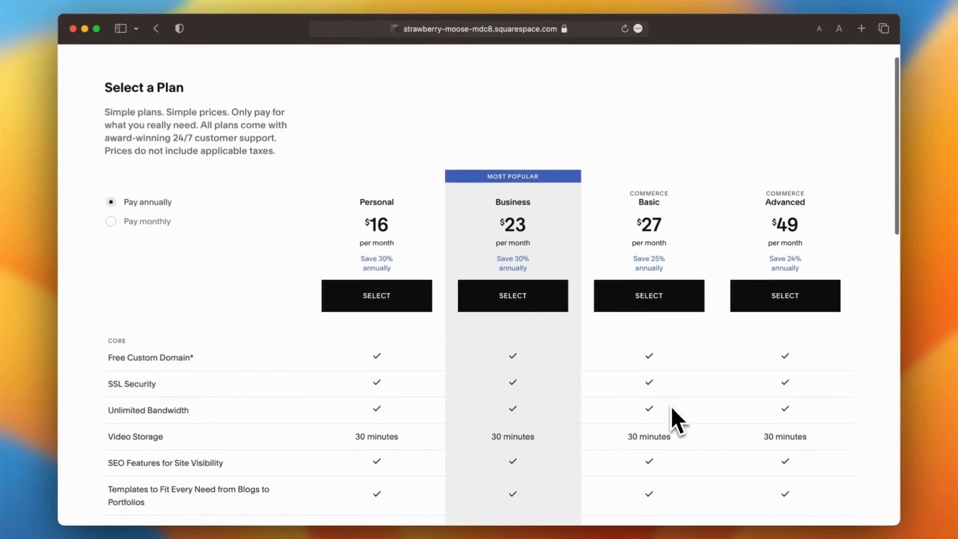
scroll(670, 406, down, 12)
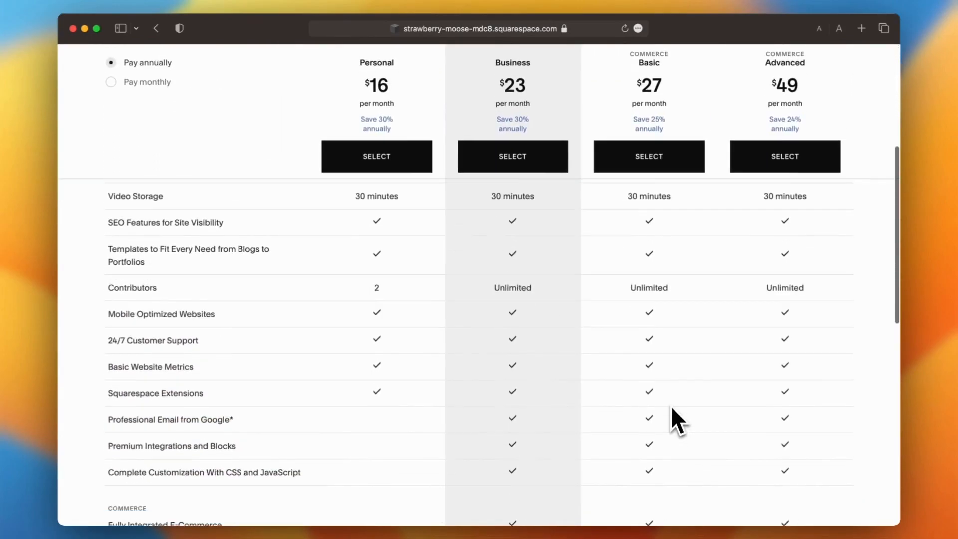
scroll(671, 406, down, 11)
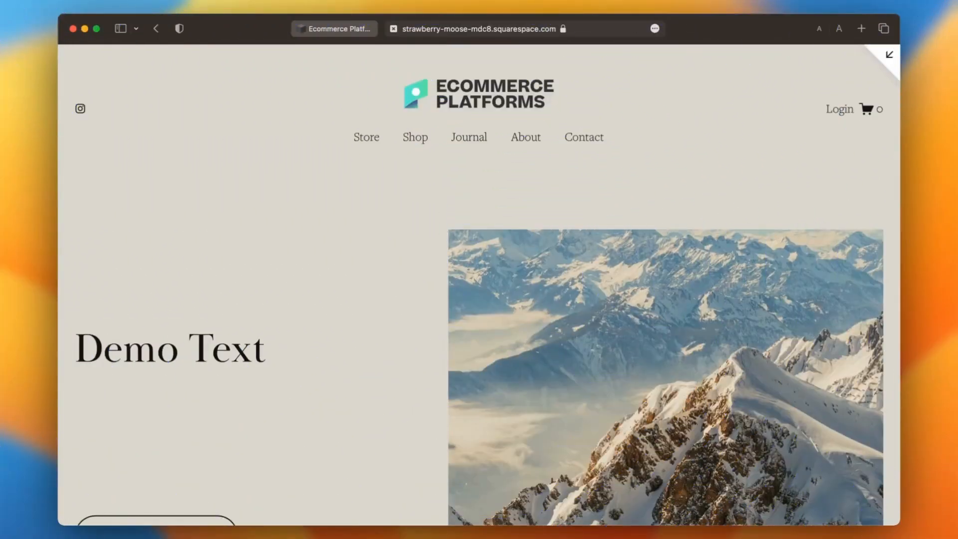
- Review the finished Home page in the full-screen site preview, from the header down to the favorite soaps section
scroll(487, 292, down, 4)
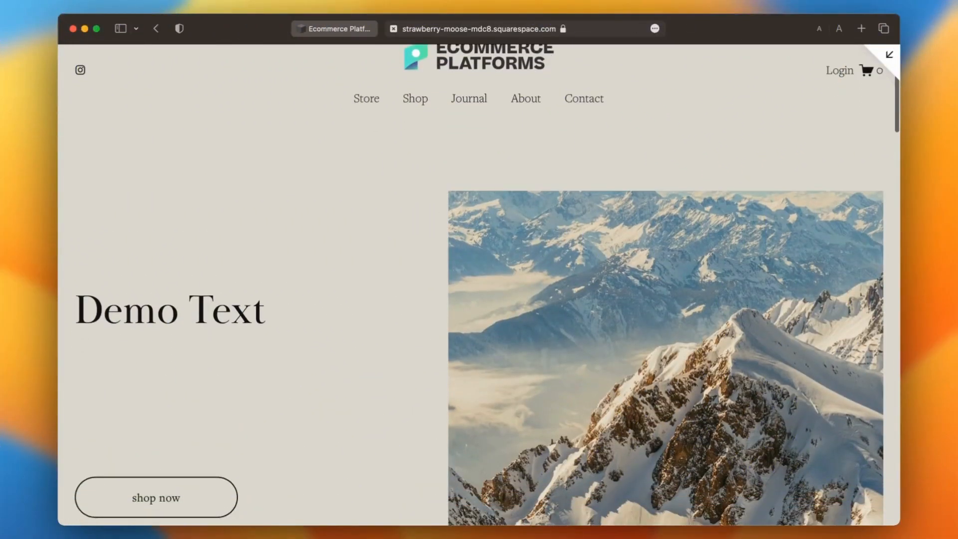
scroll(486, 292, down, 6)
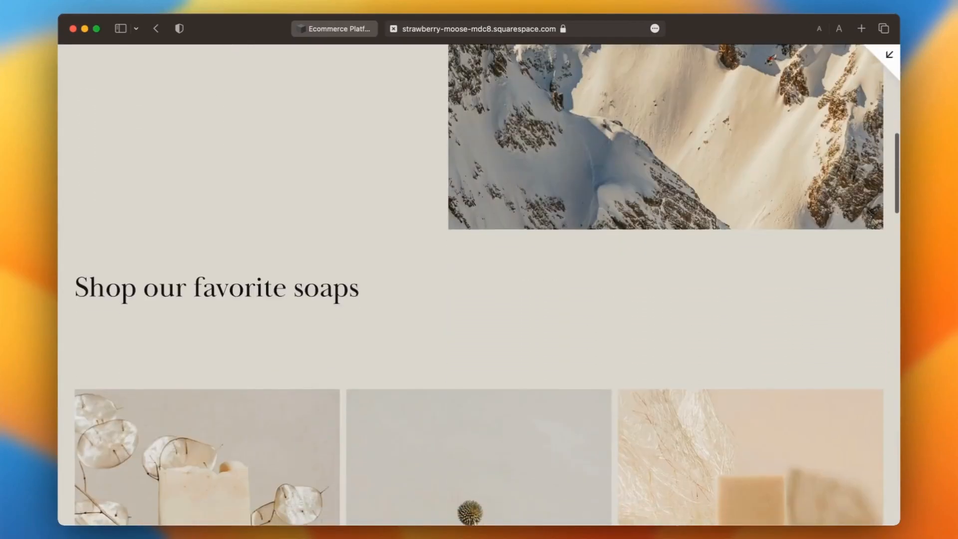